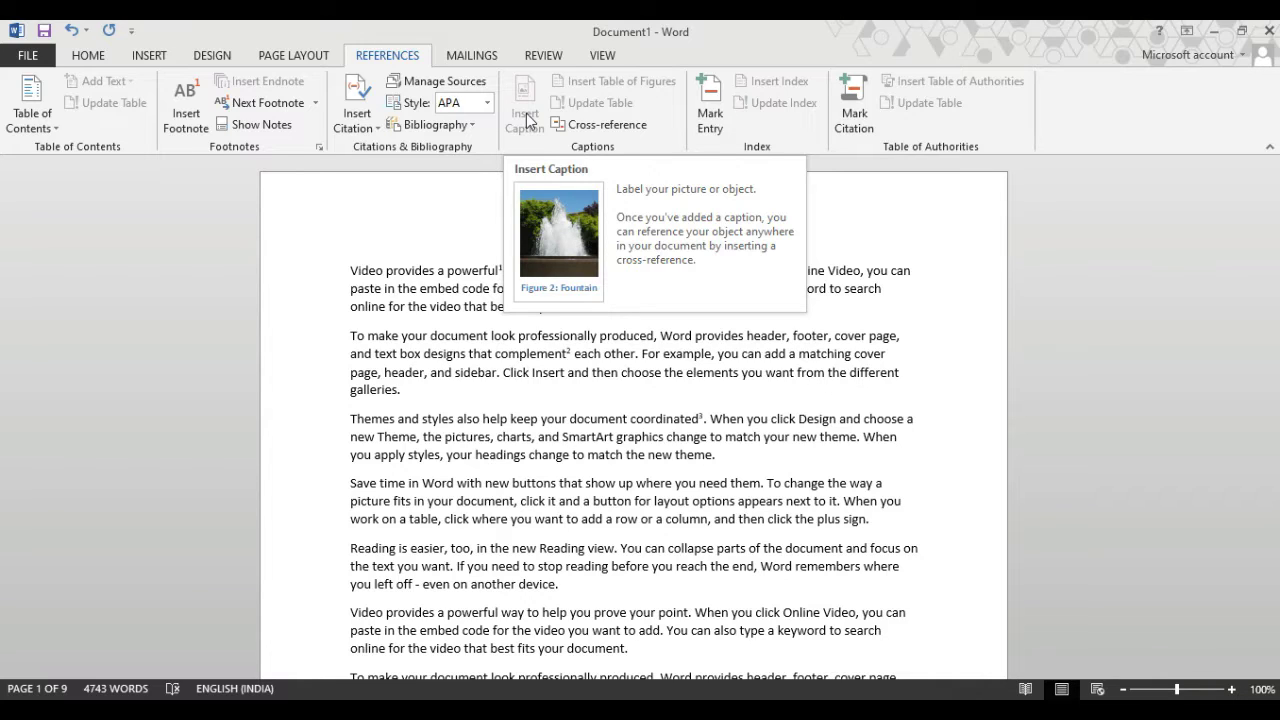
Draw a blue star shape over the mid-page text on page 1
left_click(571, 420)
scroll(508, 394, "down", 5)
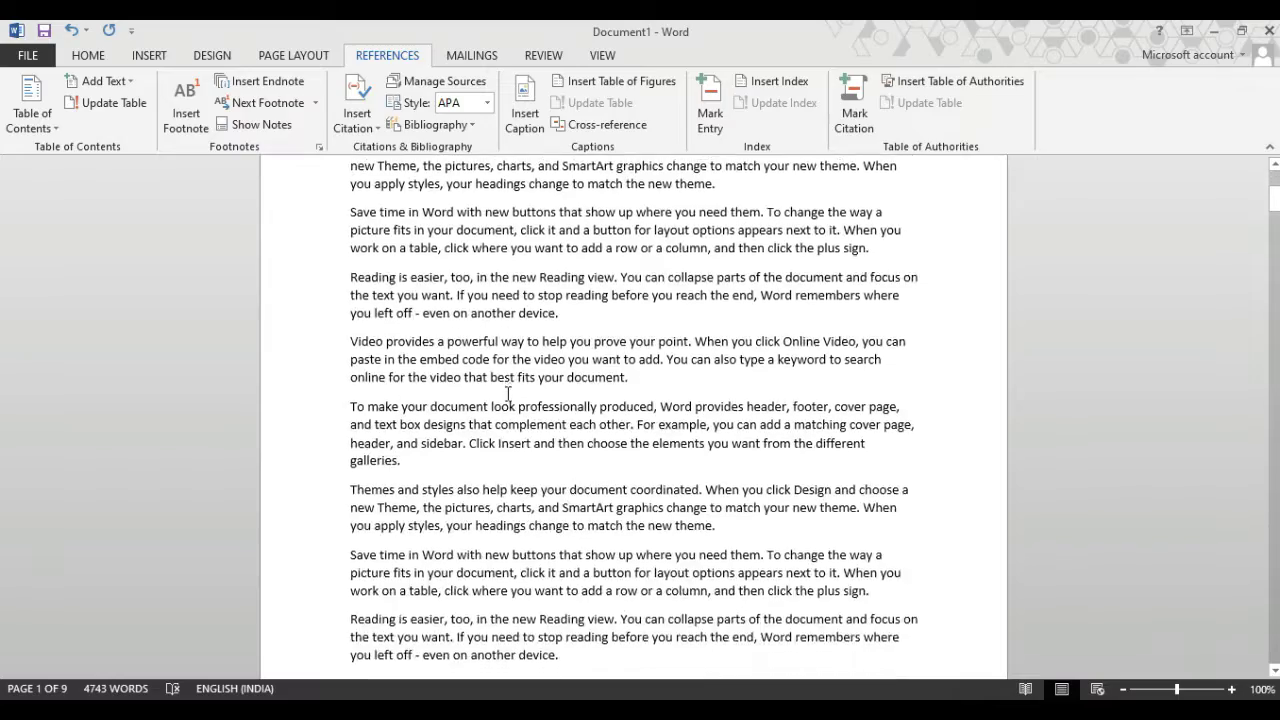
scroll(508, 394, "up", 5)
scroll(508, 394, "up", 5)
scroll(508, 394, "up", 3)
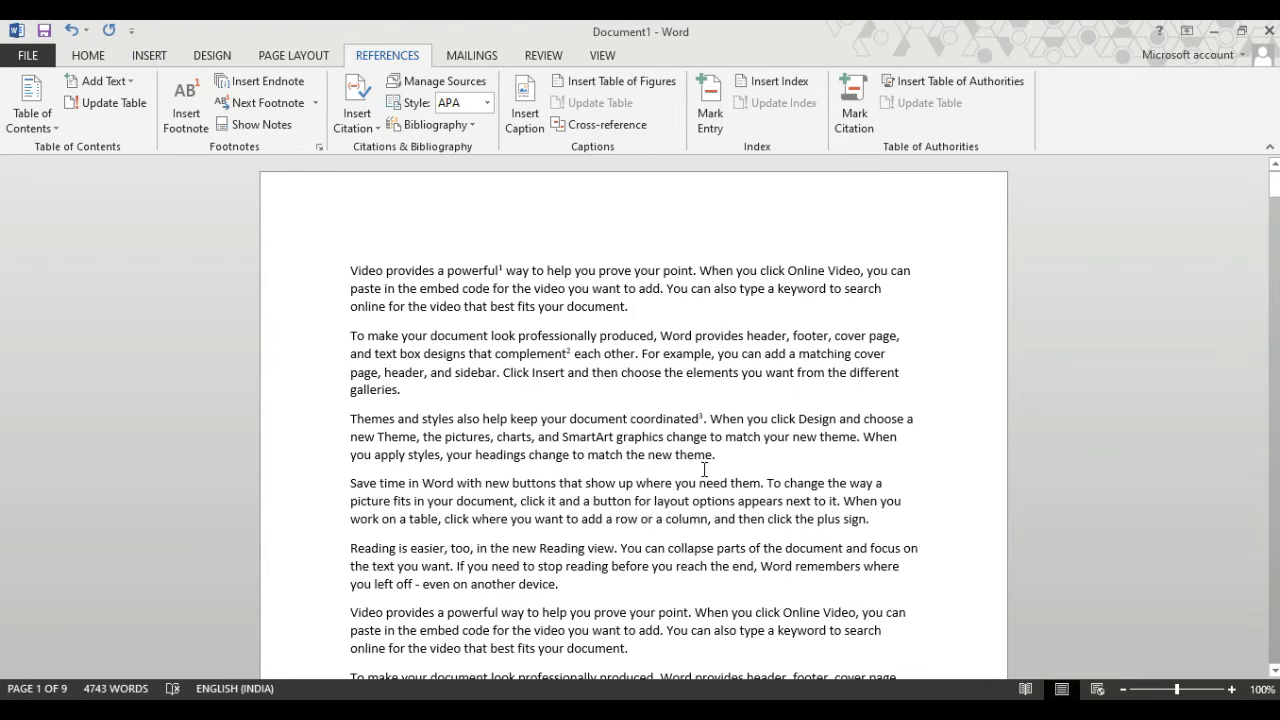
left_click(160, 58)
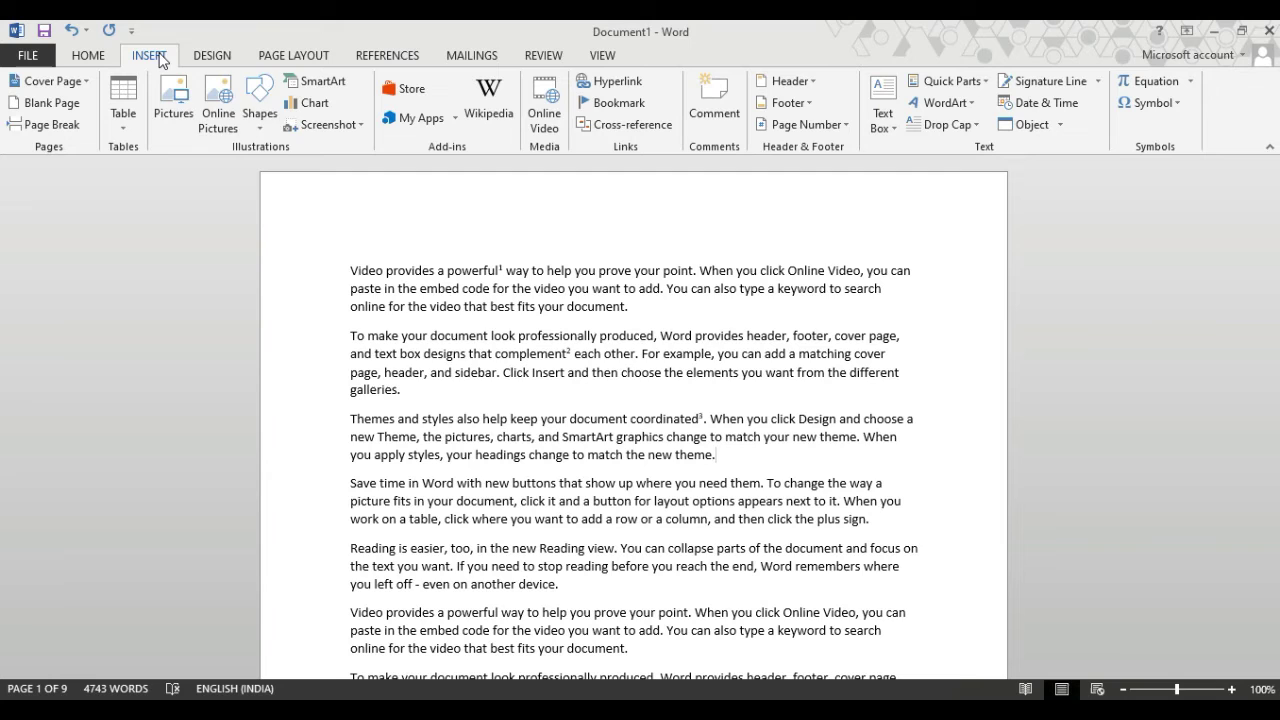
left_click(250, 118)
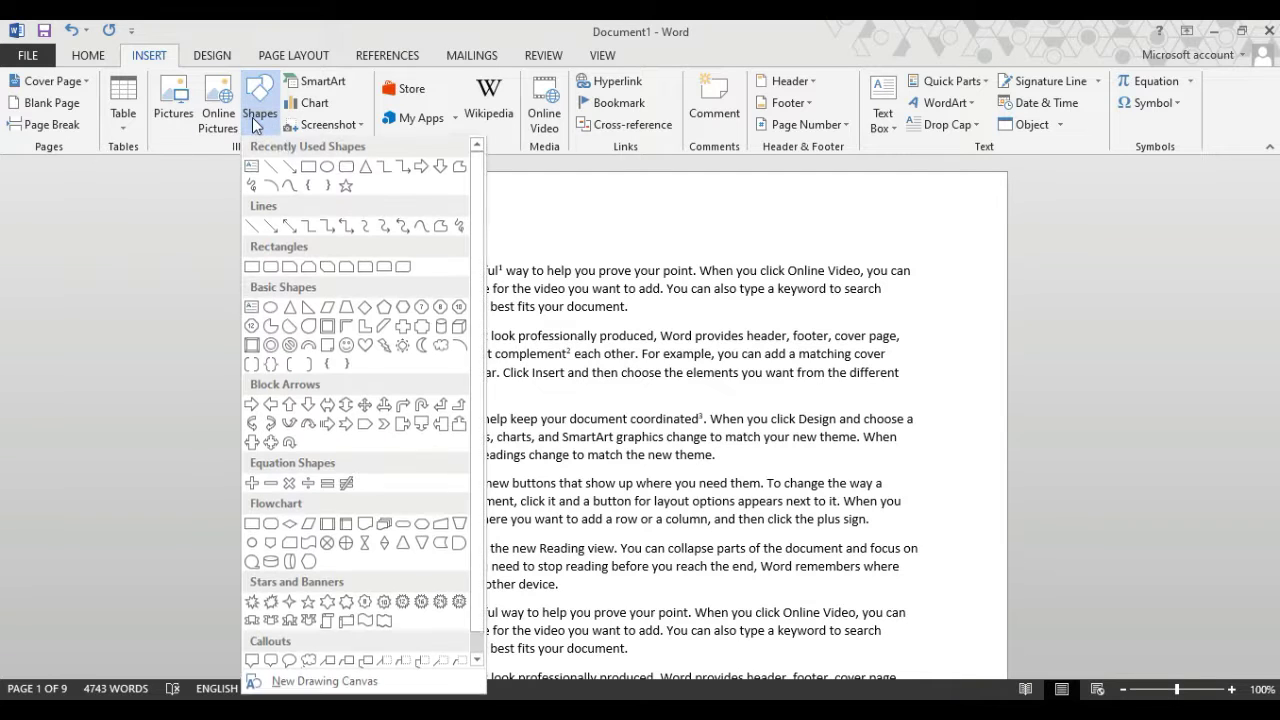
left_click(344, 193)
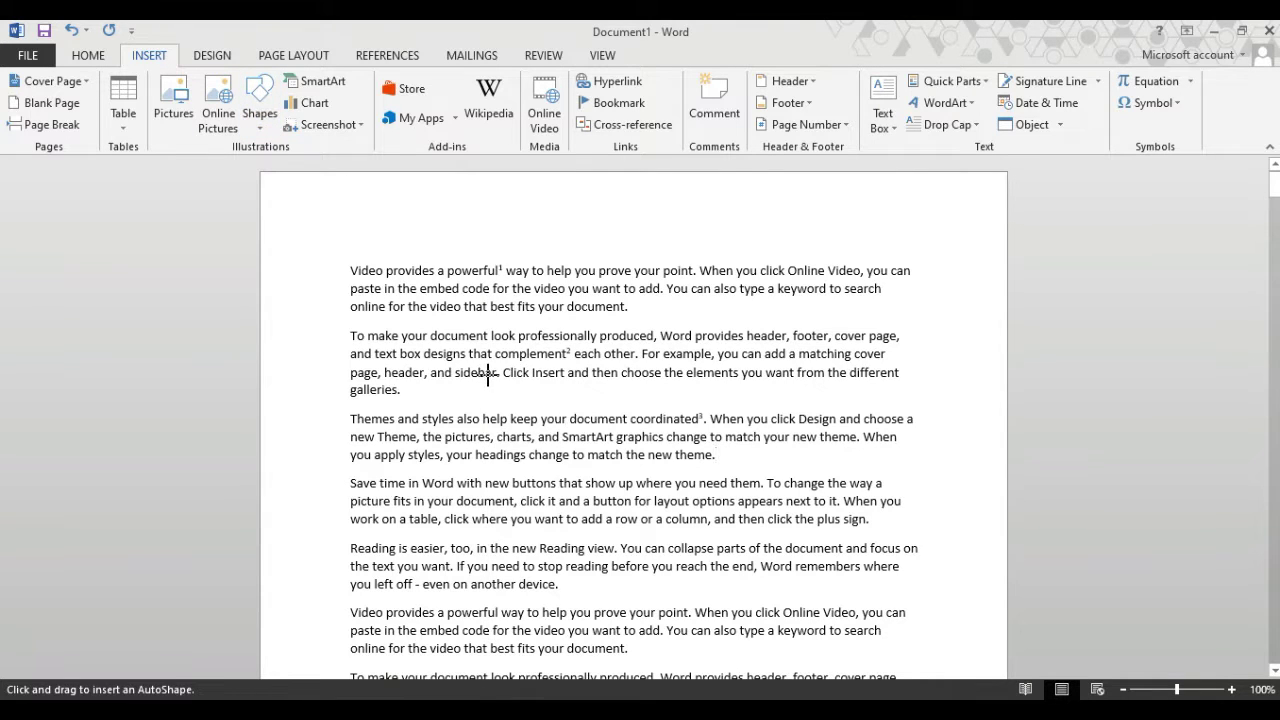
left_click_drag(488, 376, 736, 588)
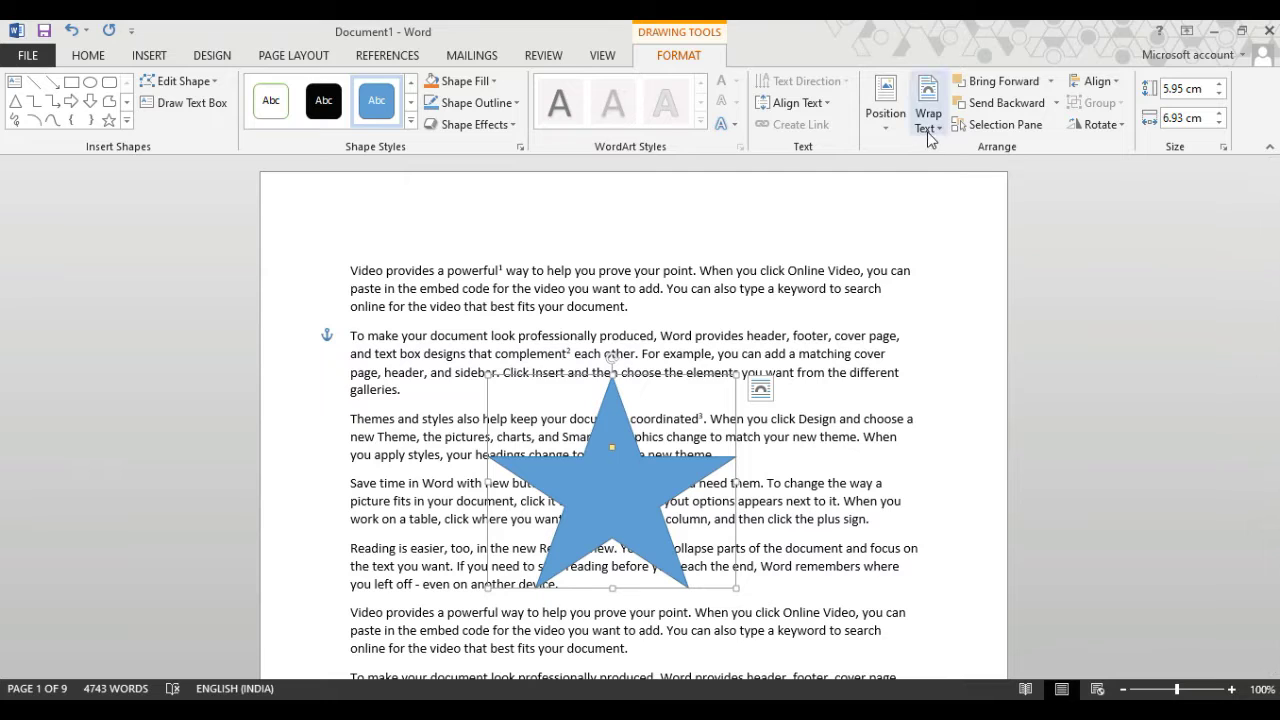
Set the star's text wrapping to Through so the text flows around it
left_click(928, 120)
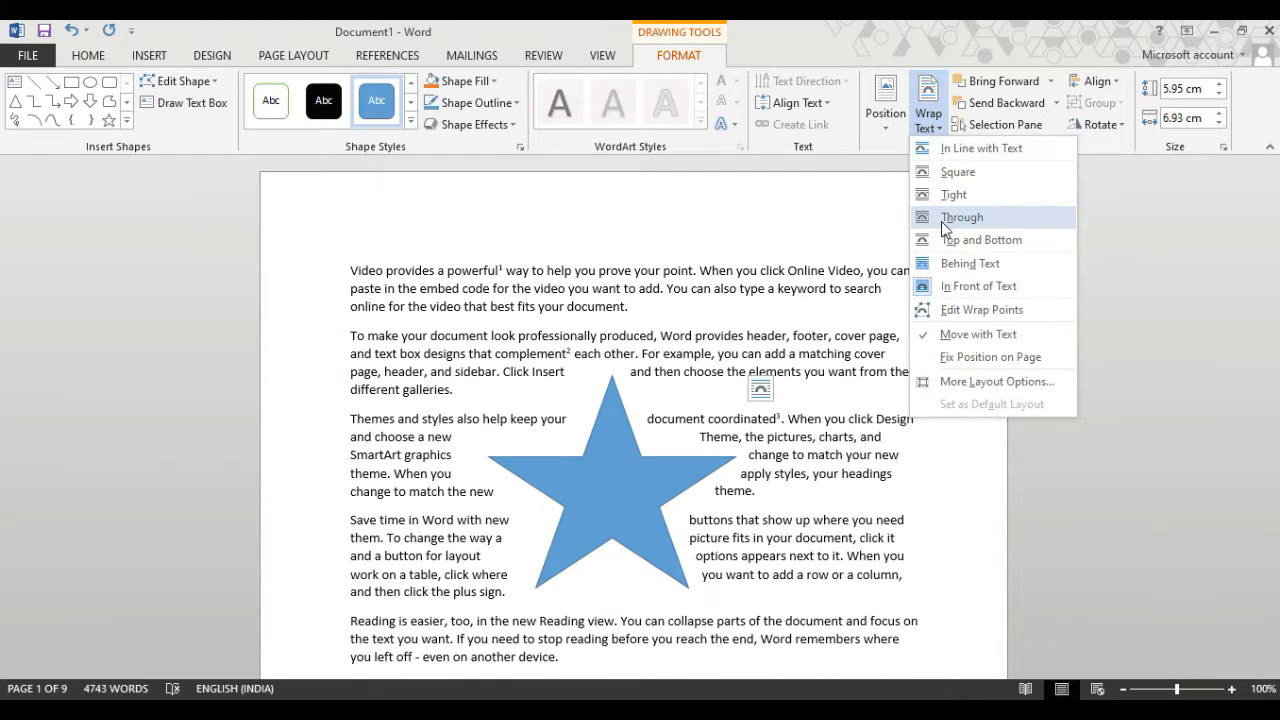
left_click(941, 218)
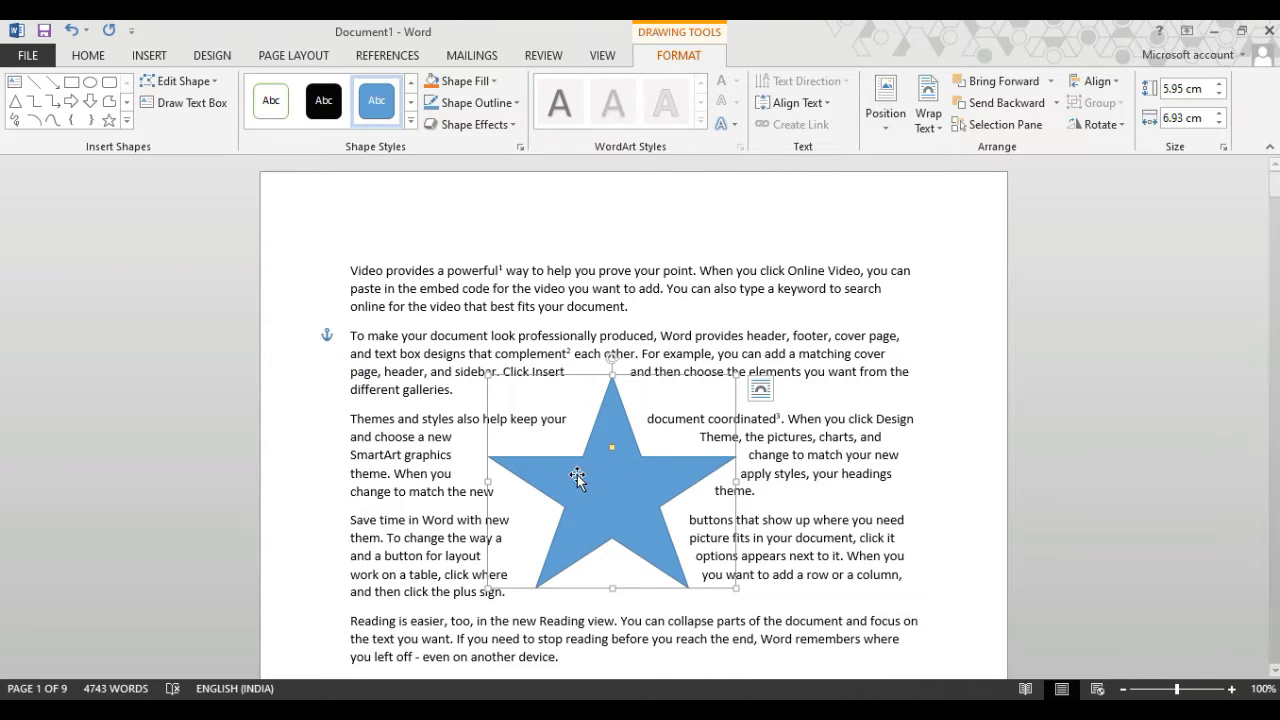
left_click(390, 56)
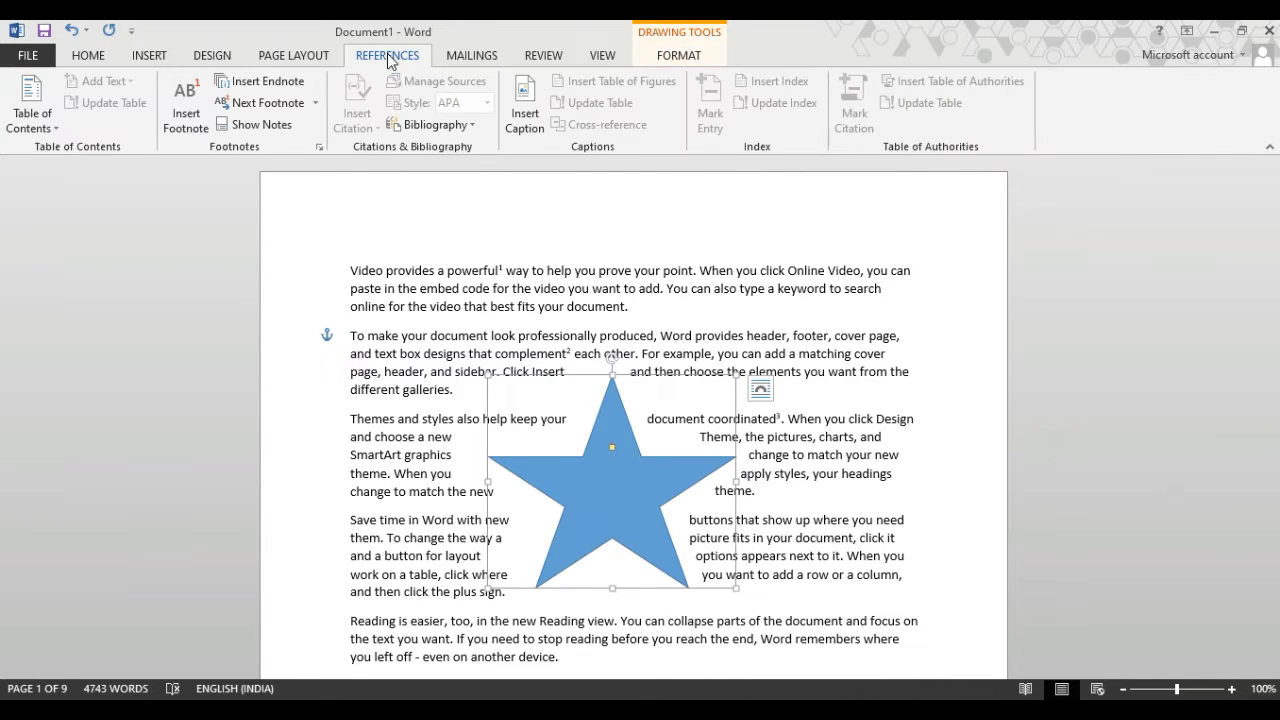
Open the star's caption settings, keeping label Figure and position Below selected item
left_click(533, 130)
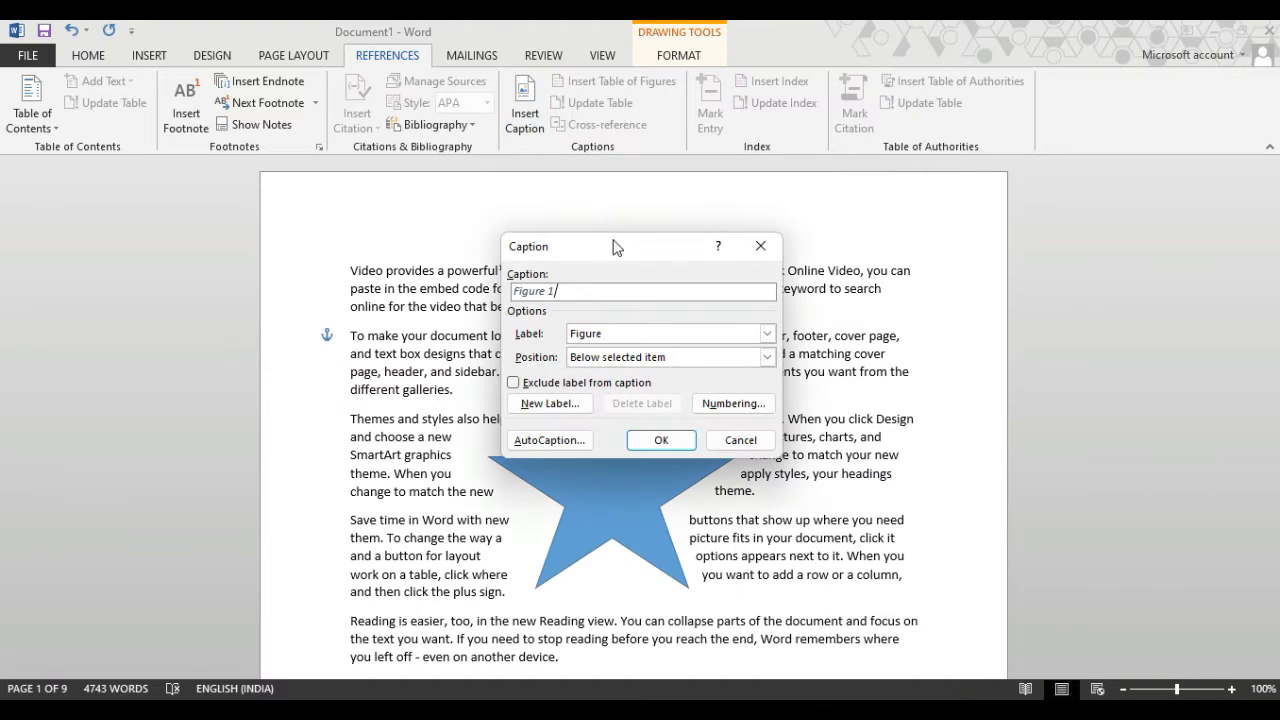
left_click_drag(614, 246, 641, 119)
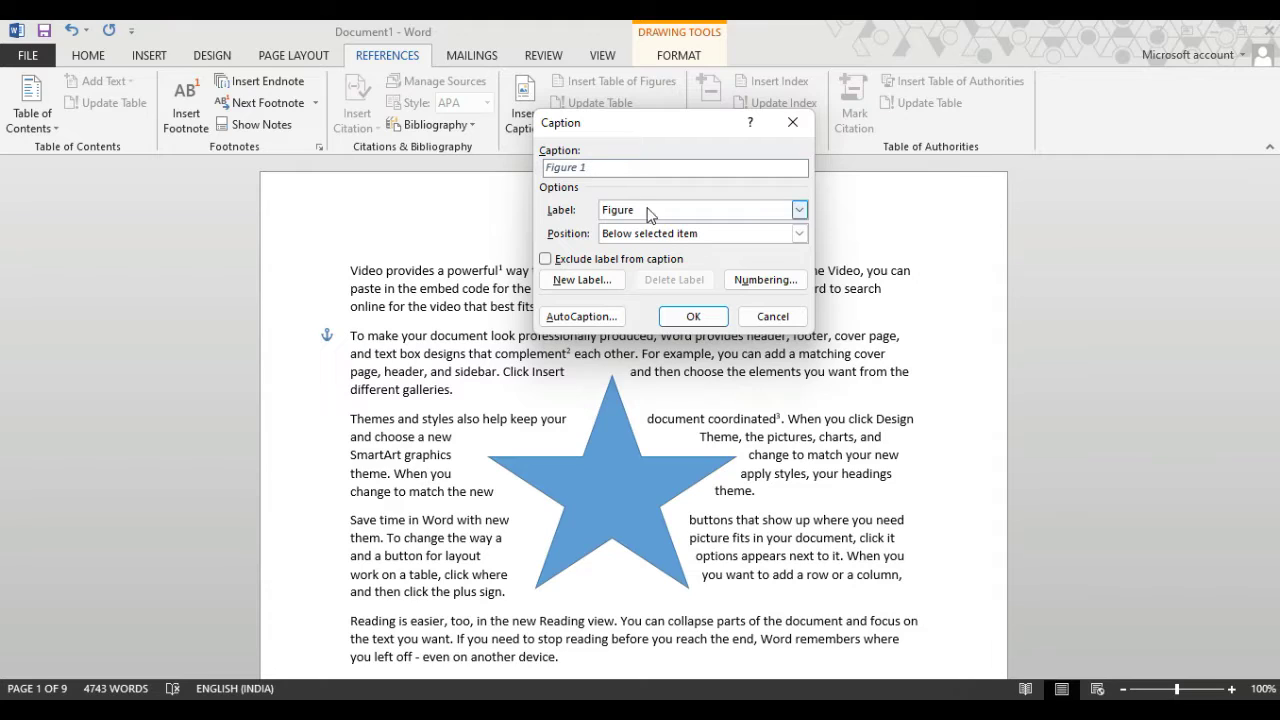
left_click(800, 212)
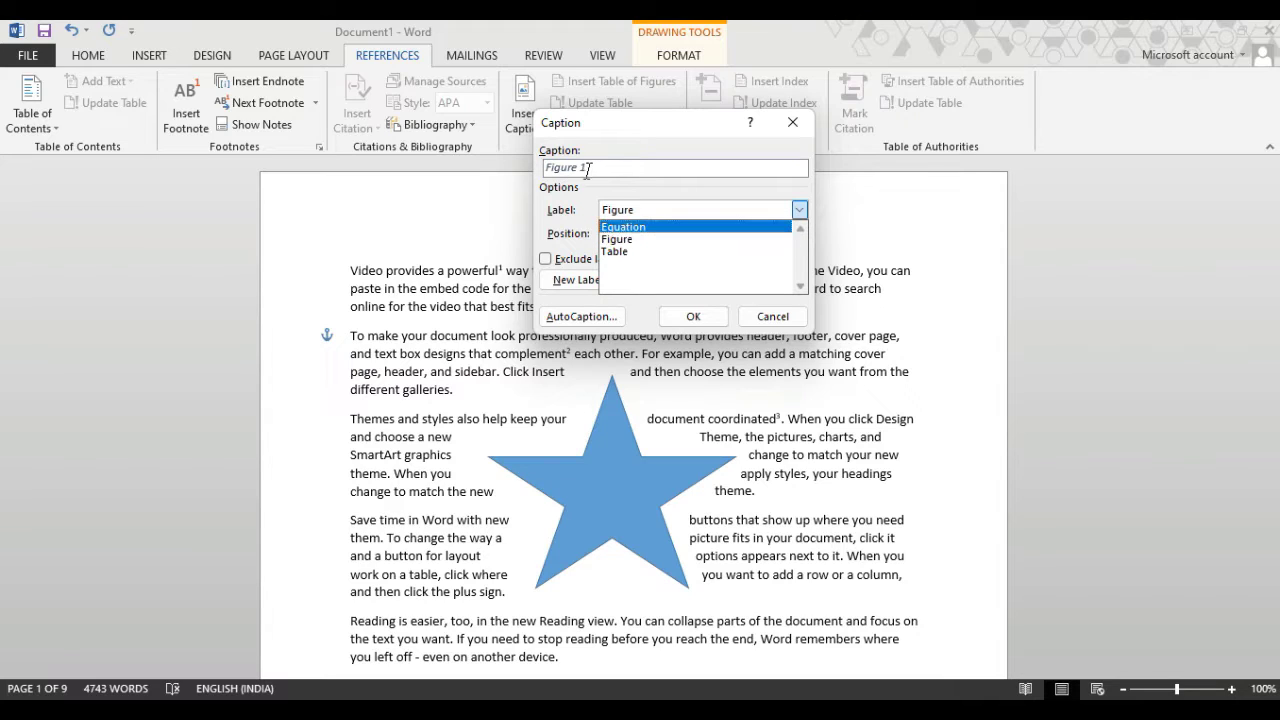
left_click(799, 210)
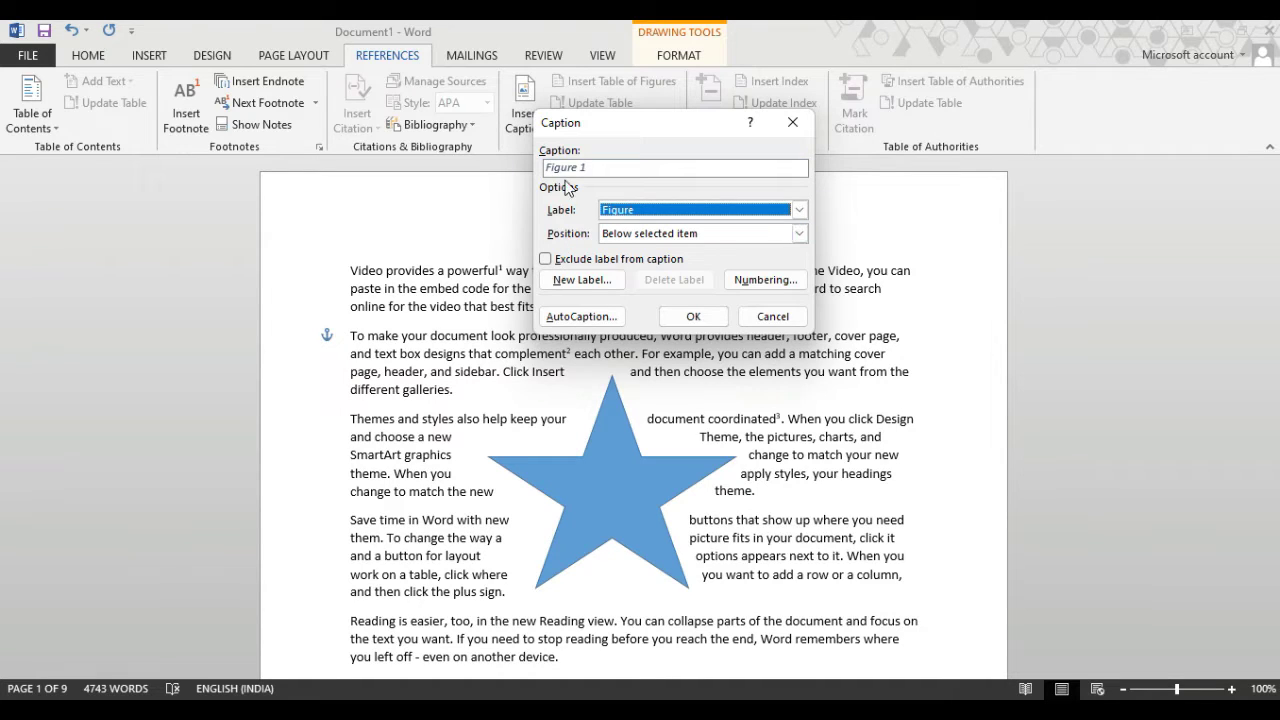
left_click(799, 234)
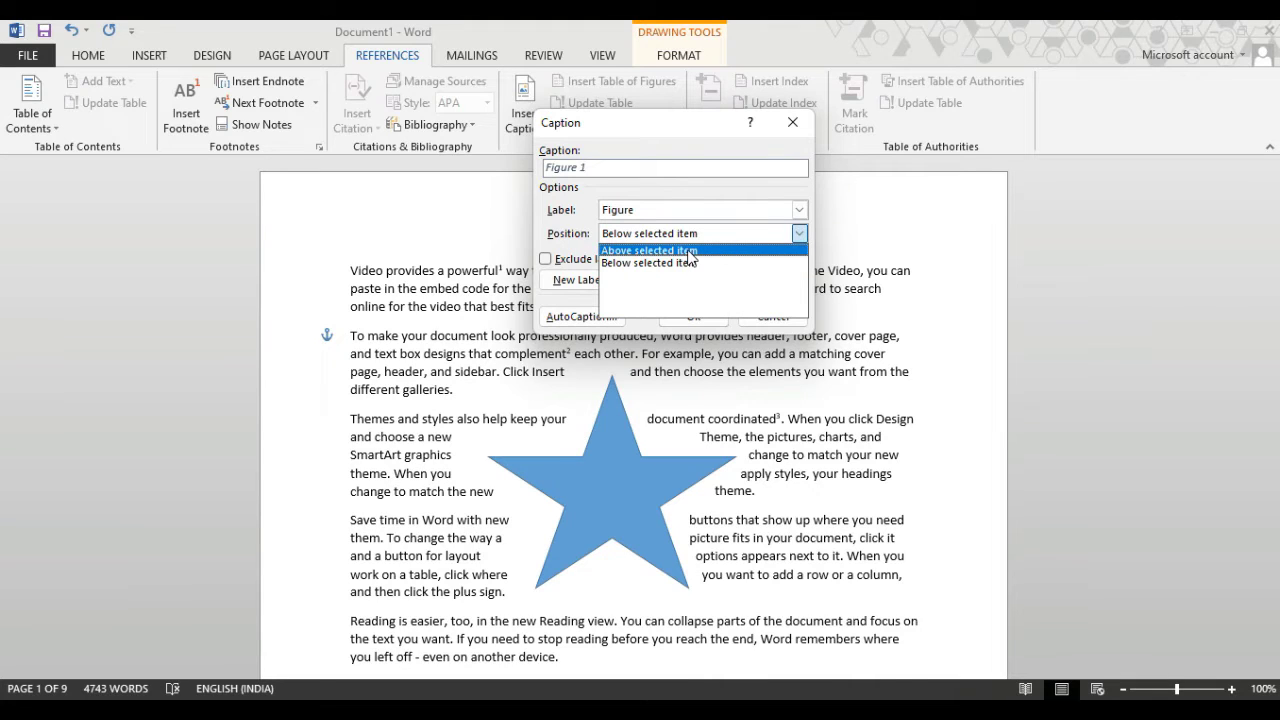
left_click(683, 264)
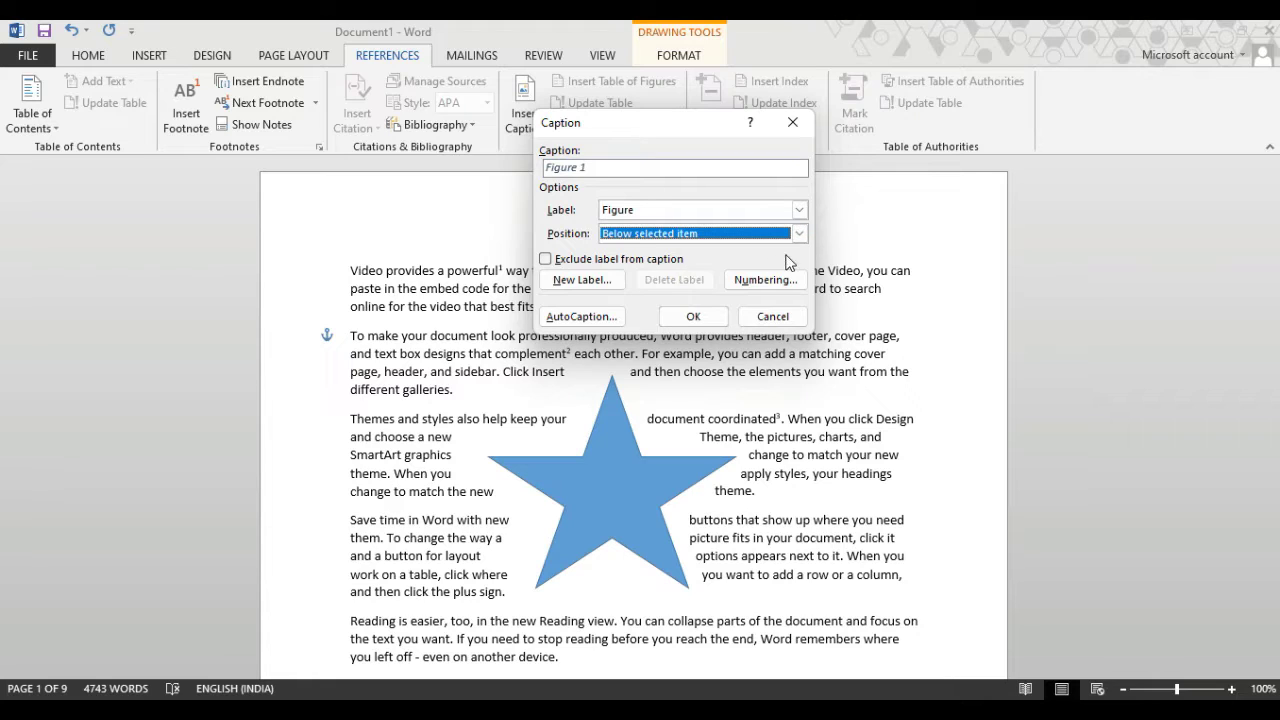
left_click(766, 283)
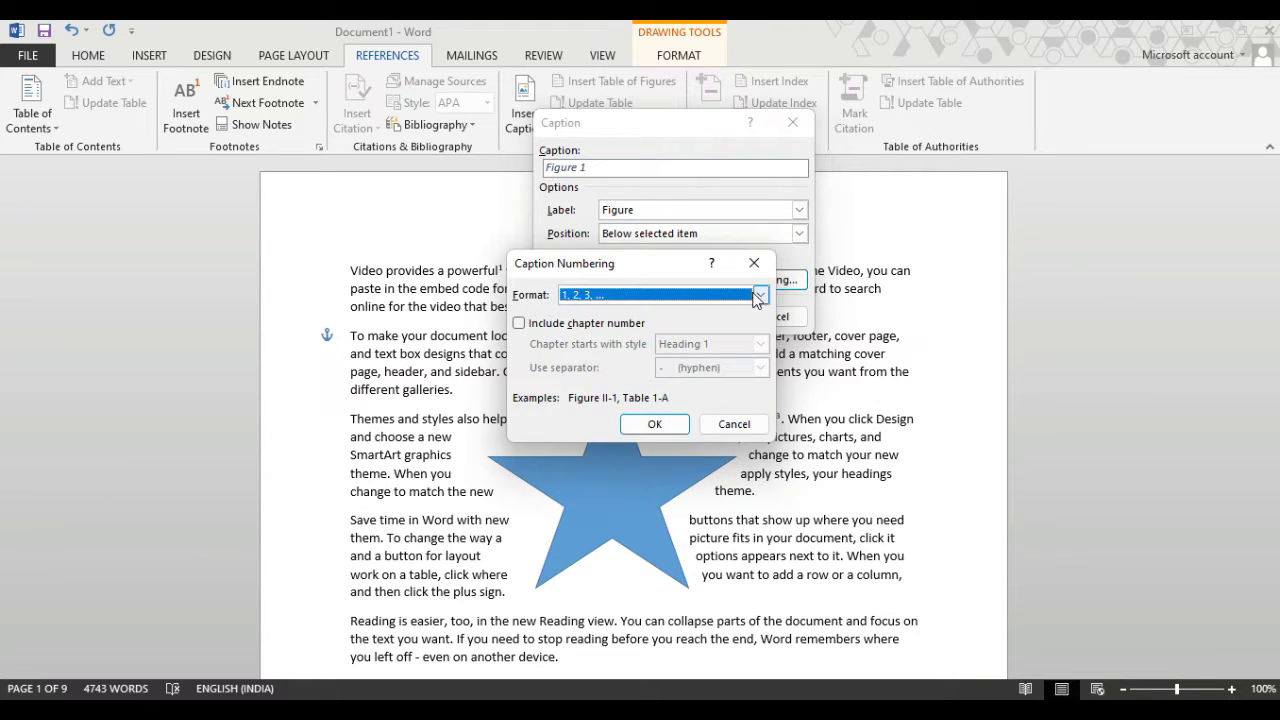
left_click(760, 294)
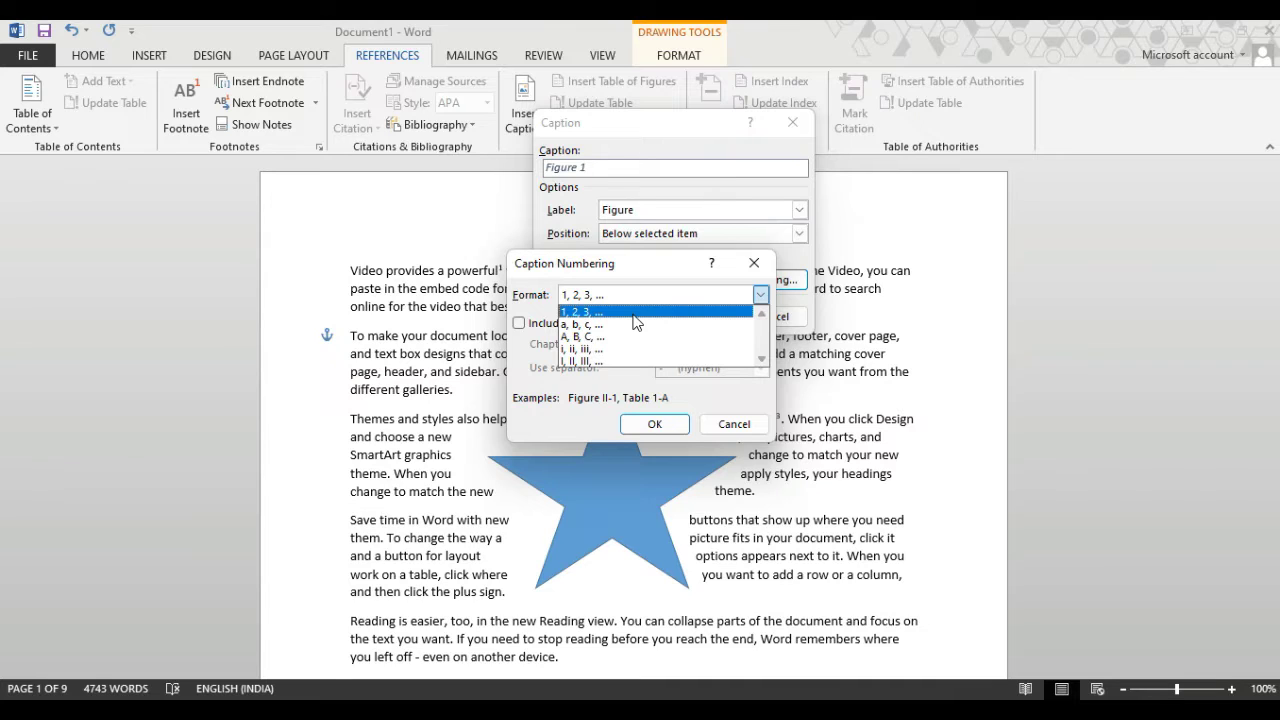
left_click(633, 315)
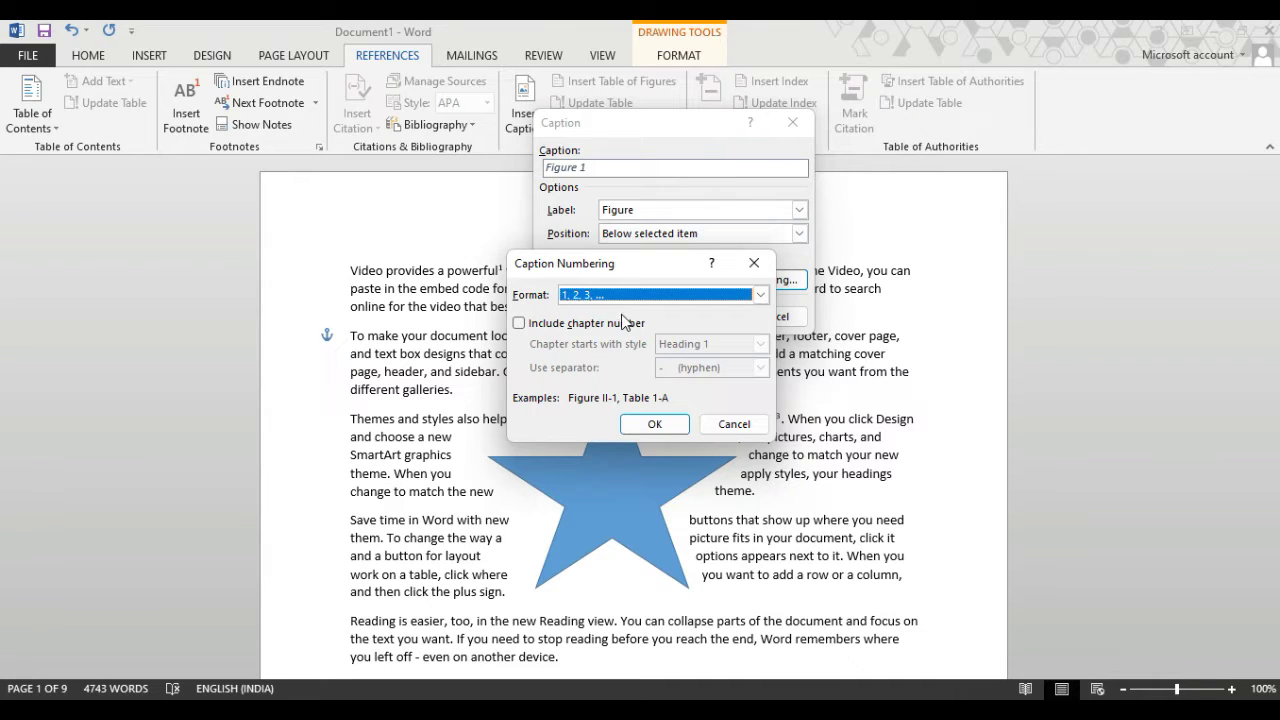
left_click(660, 424)
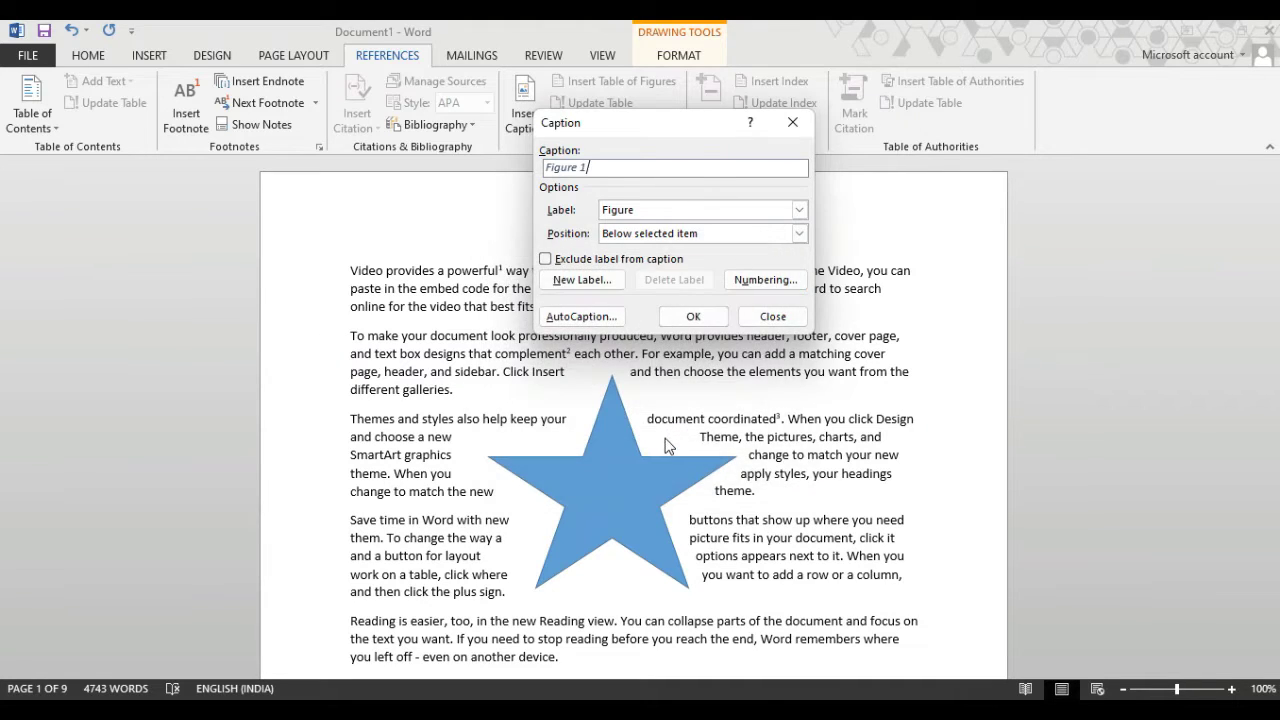
Insert the Figure 1 caption under the star and make it 18 pt red text
left_click(702, 320)
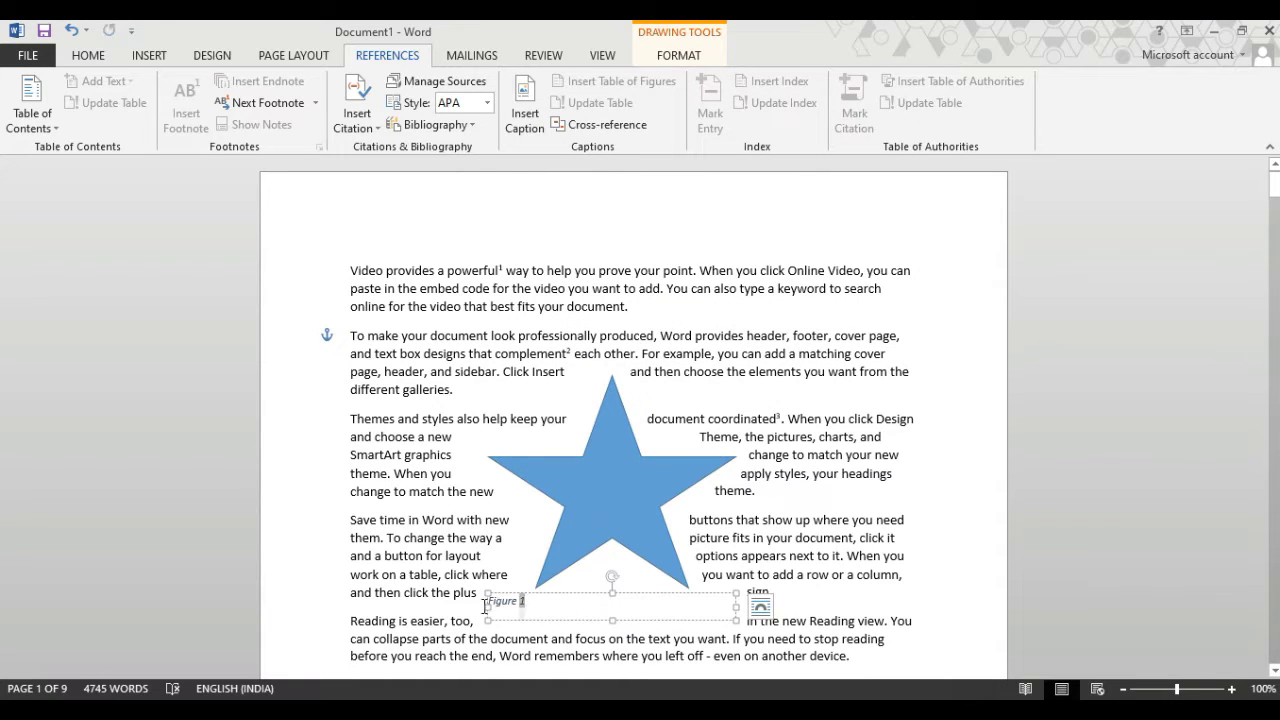
left_click_drag(528, 603, 474, 597)
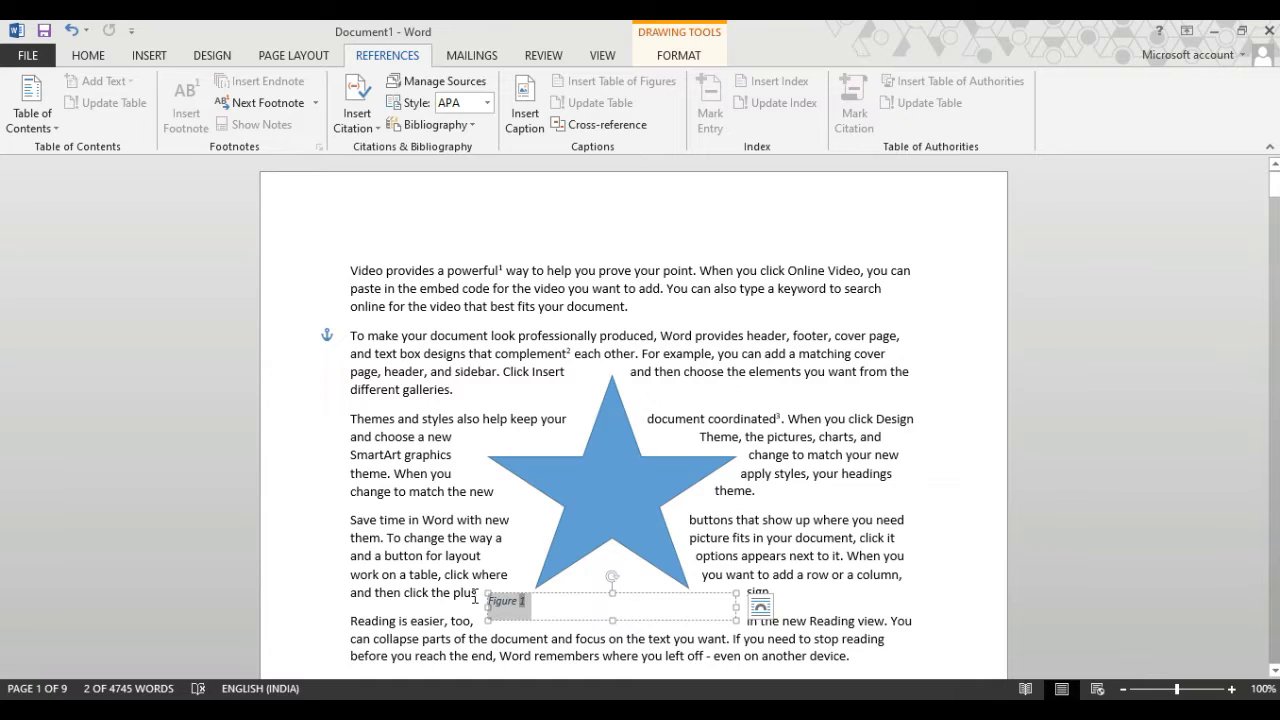
key("ctrl+bracketright")
key("ctrl+bracketright")
key("ctrl+bracketright")
key("ctrl+bracketright")
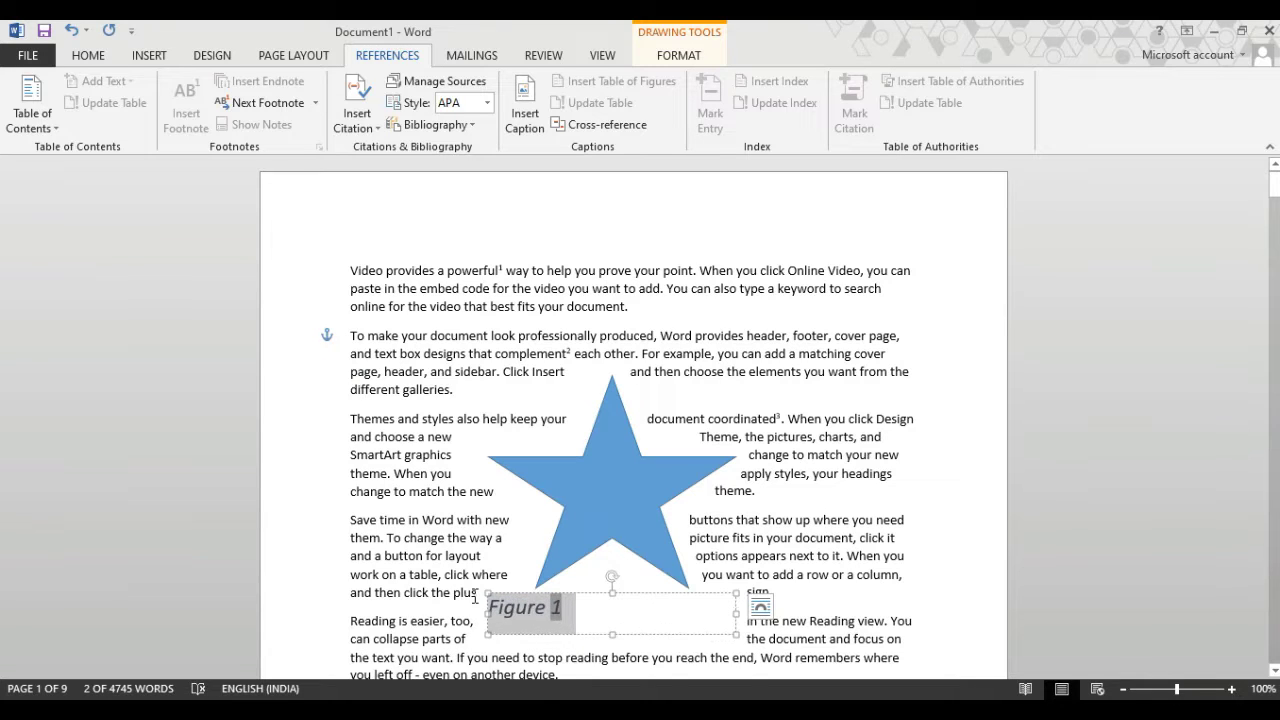
left_click(87, 55)
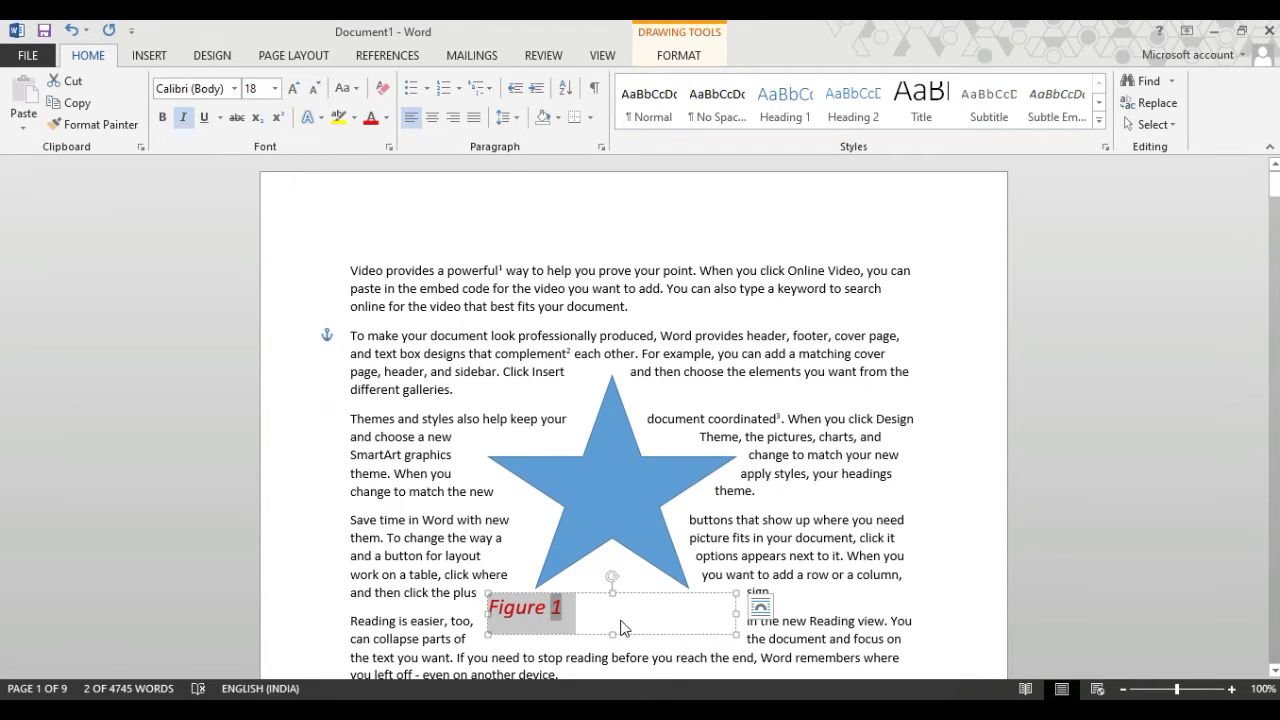
left_click(570, 607)
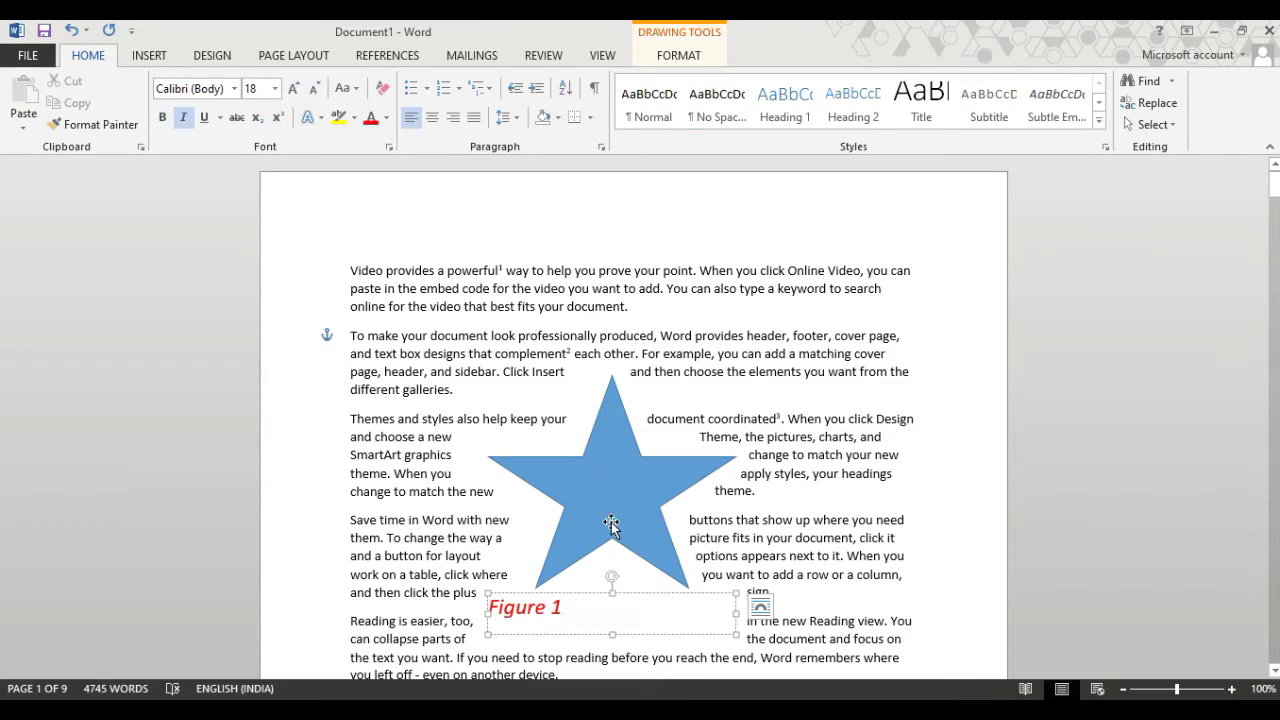
Draw a blue rounded rectangle, about 6.99 × 7.96 cm, over the page 4 body text
scroll(621, 580, "down", 5)
scroll(621, 580, "down", 5)
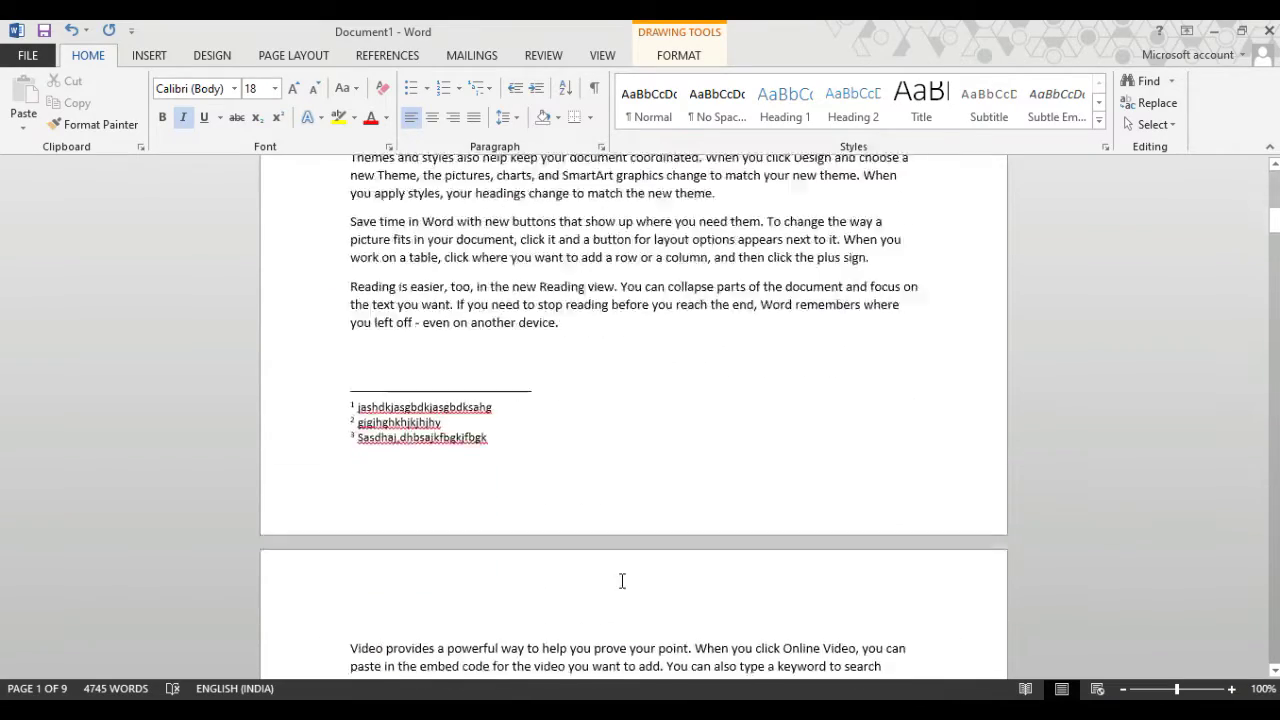
scroll(618, 582, "down", 5)
scroll(616, 583, "down", 4)
scroll(616, 583, "down", 6)
scroll(614, 583, "down", 3)
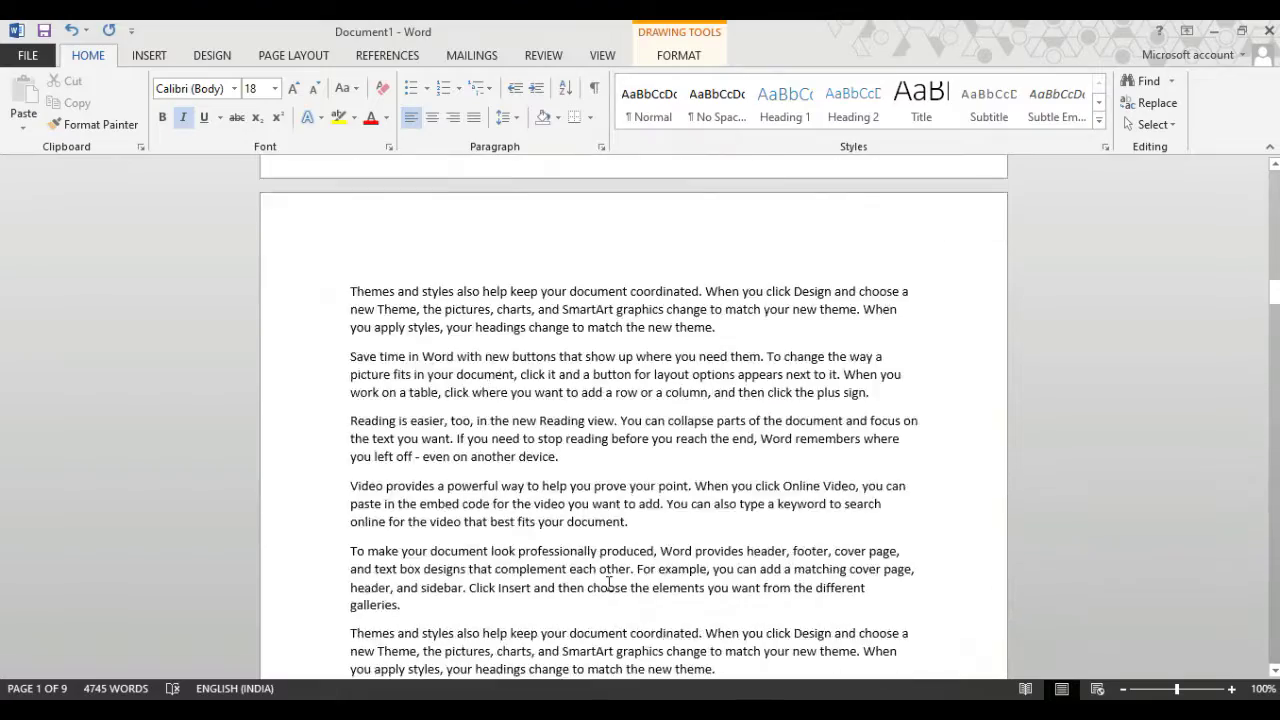
scroll(610, 584, "down", 6)
scroll(606, 584, "down", 1)
scroll(606, 584, "down", 6)
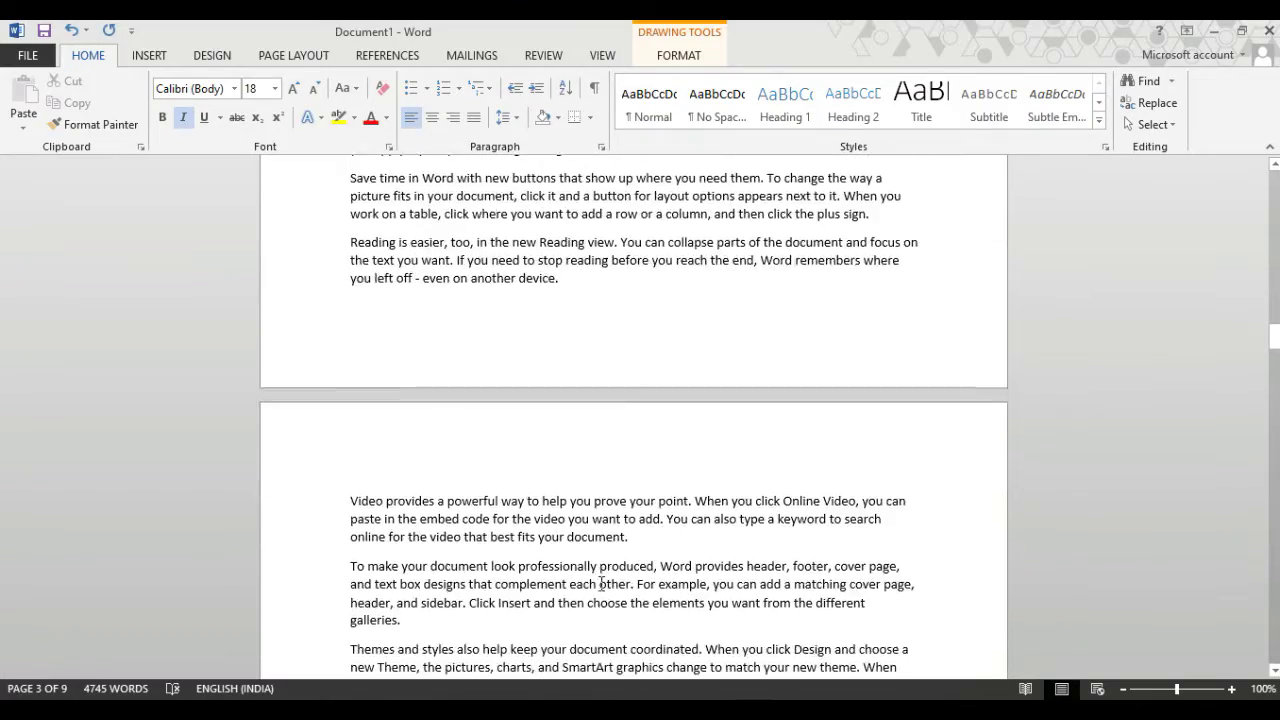
scroll(610, 582, "down", 5)
scroll(620, 580, "down", 3)
left_click(160, 57)
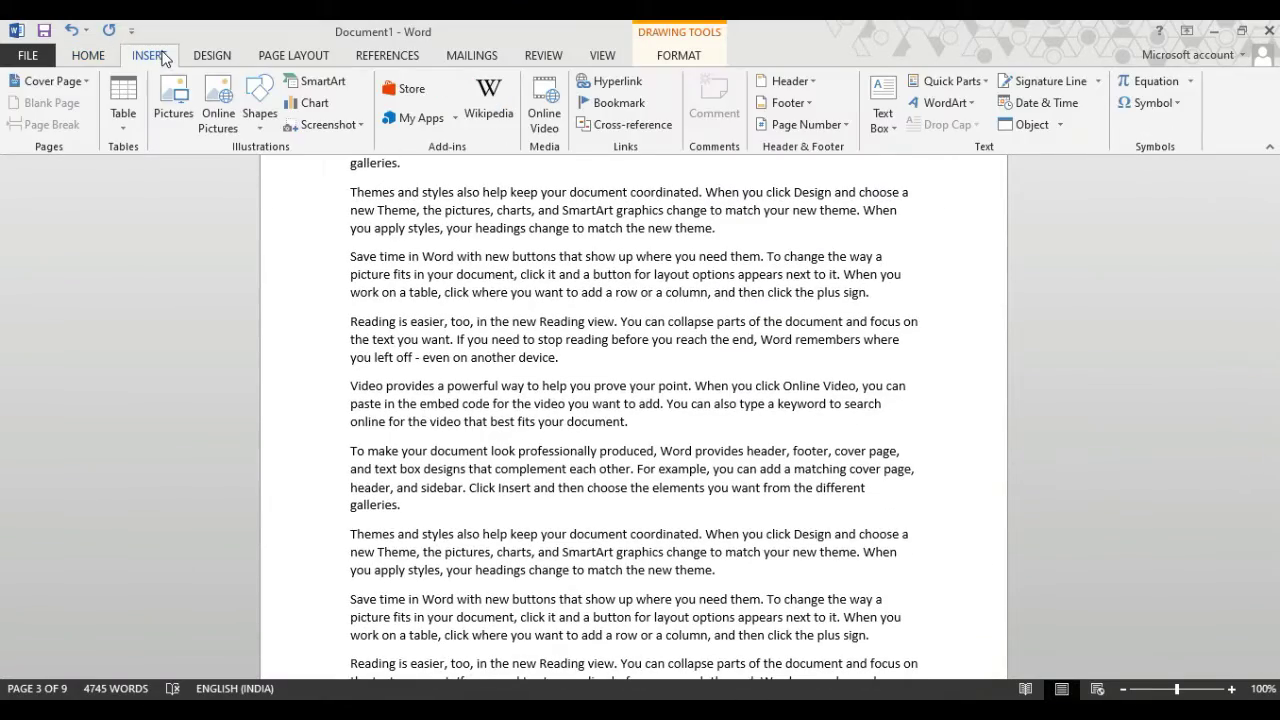
left_click(259, 95)
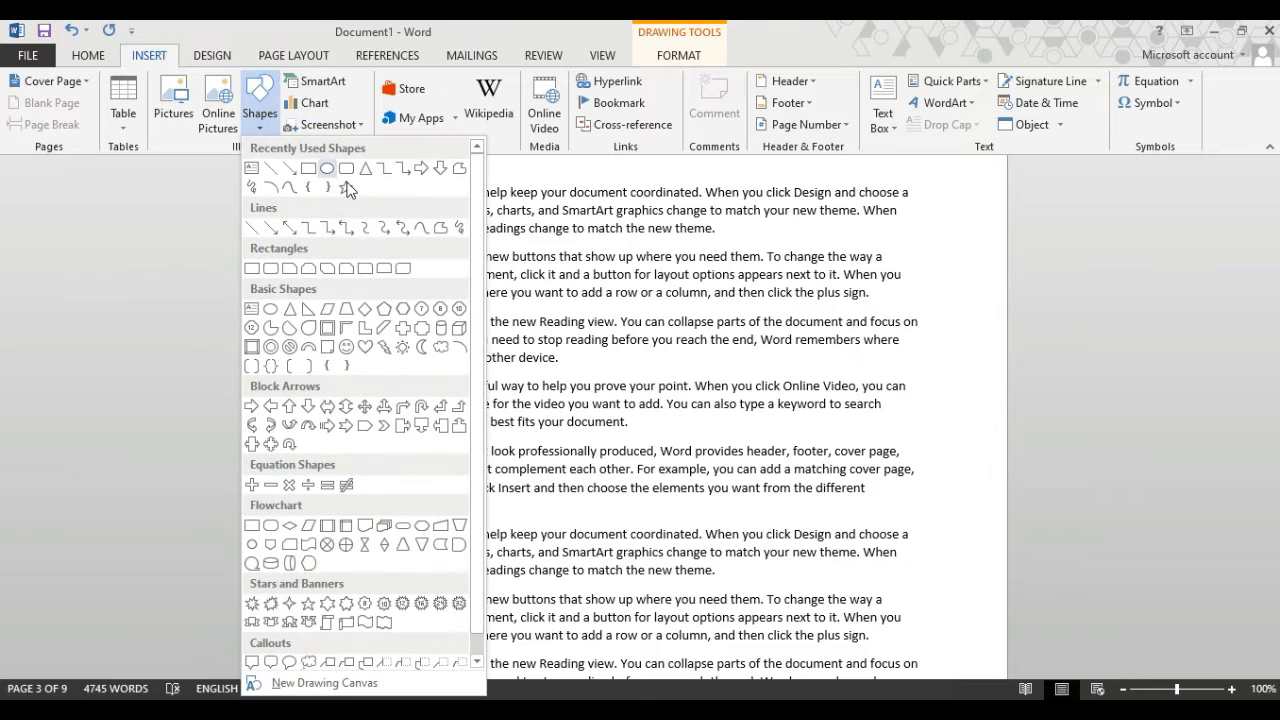
left_click(384, 268)
mouse_move(498, 268)
left_mouse_down()
mouse_move(786, 464)
mouse_move(782, 520)
left_mouse_up()
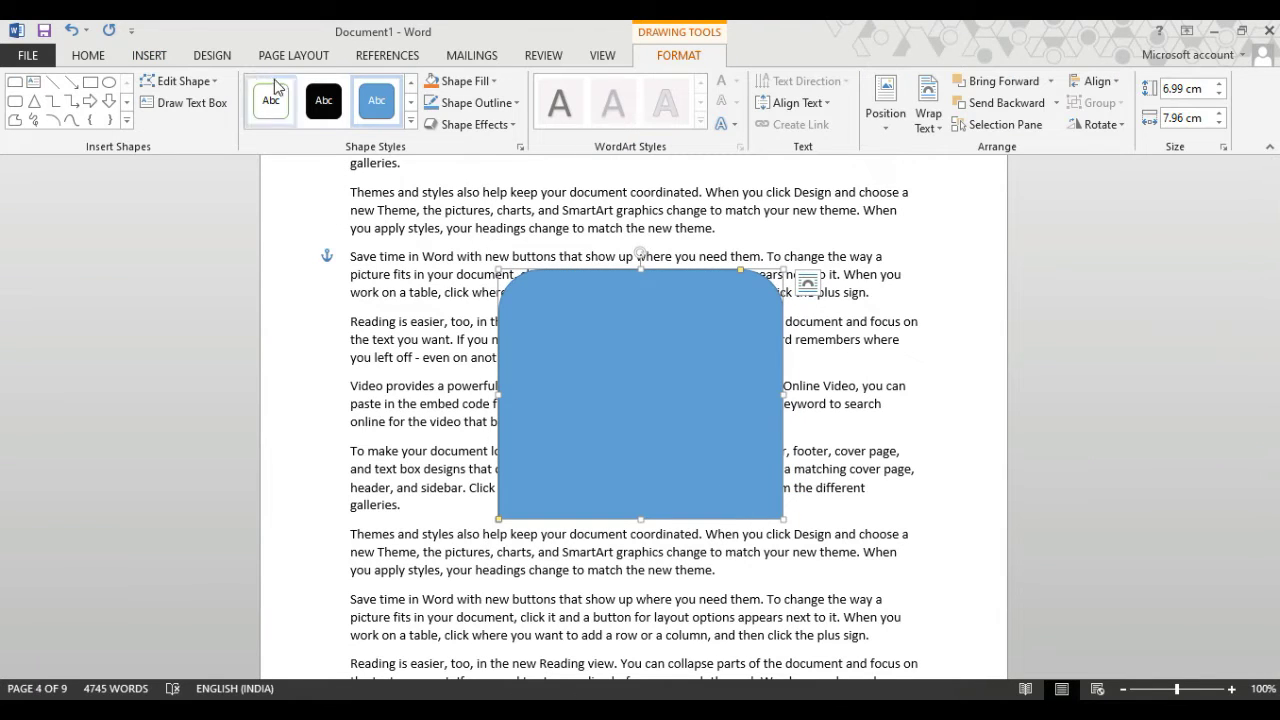
left_click(380, 60)
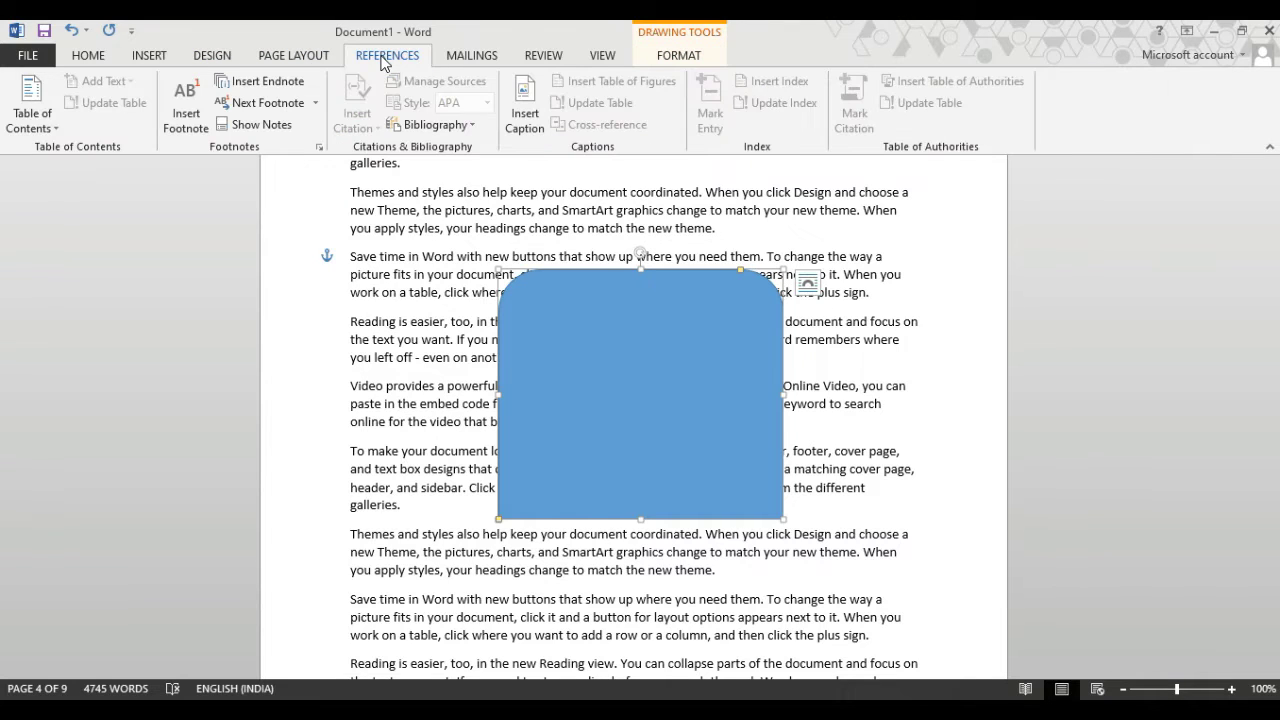
Add a 'Figure 2' caption directly beneath the blue rounded rectangle
left_click(527, 121)
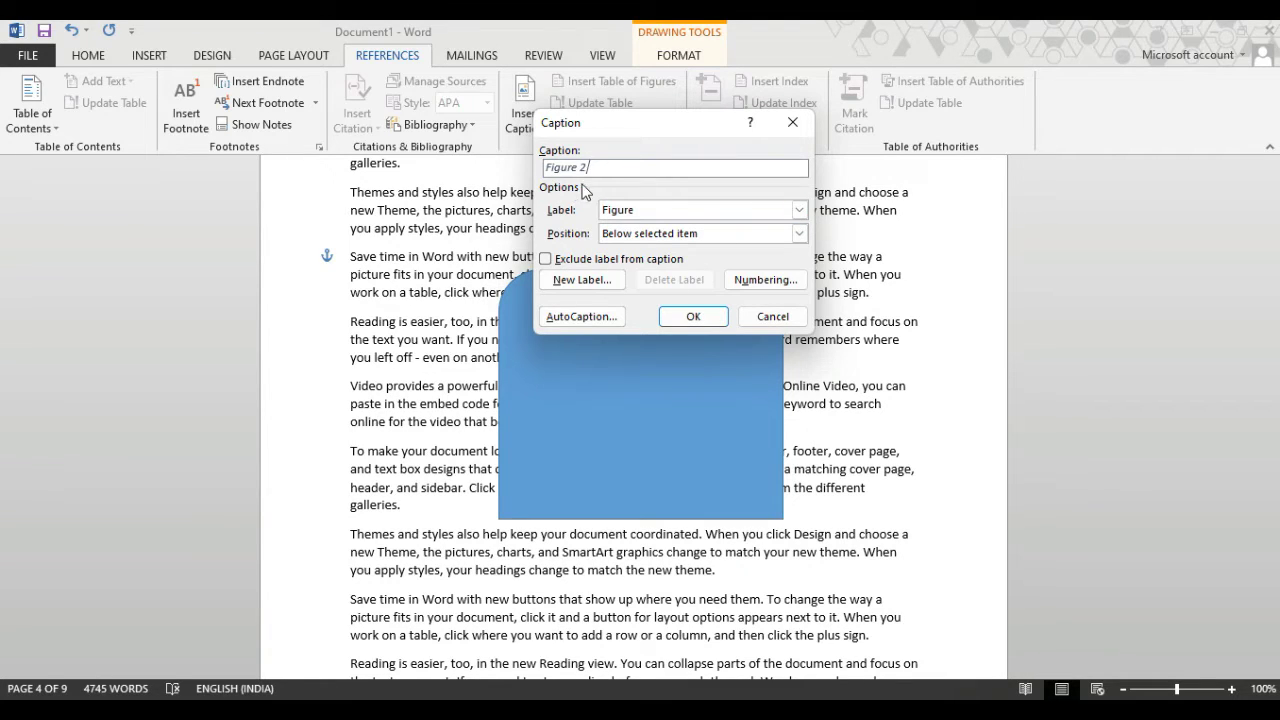
left_click(690, 318)
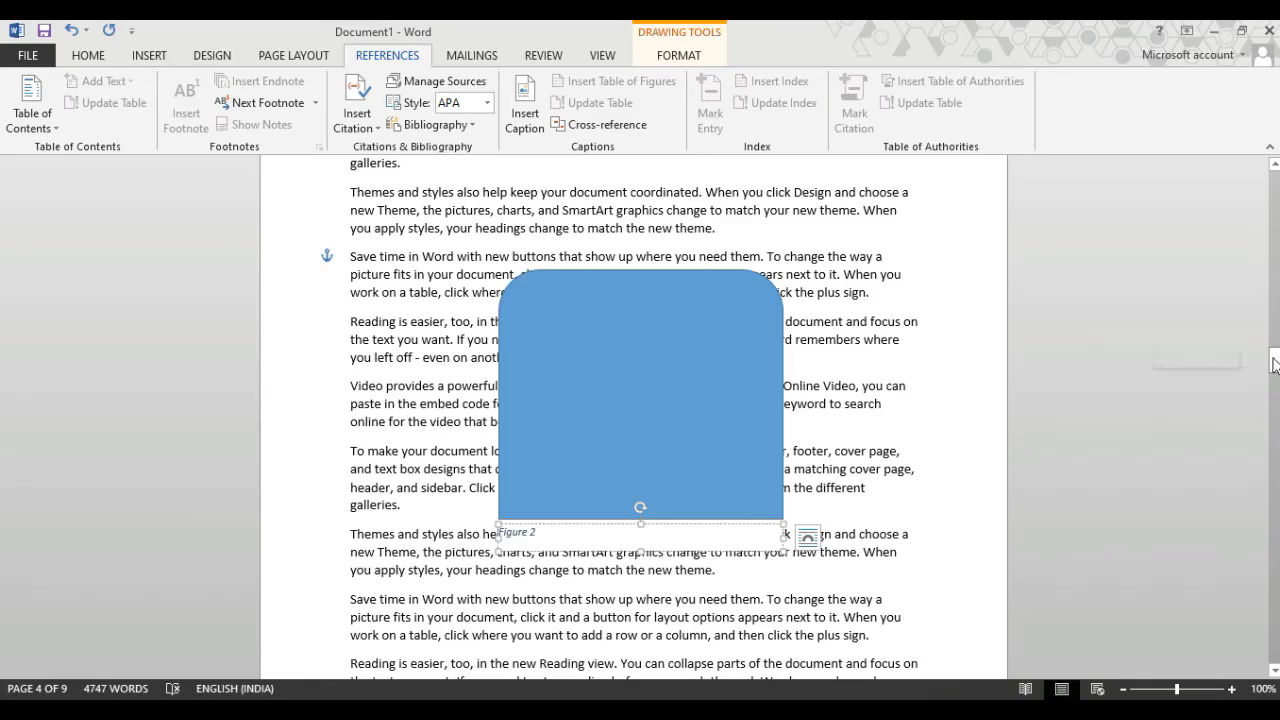
mouse_move(1273, 365)
left_mouse_down()
mouse_move(1258, 237)
mouse_move(1266, 277)
left_mouse_up()
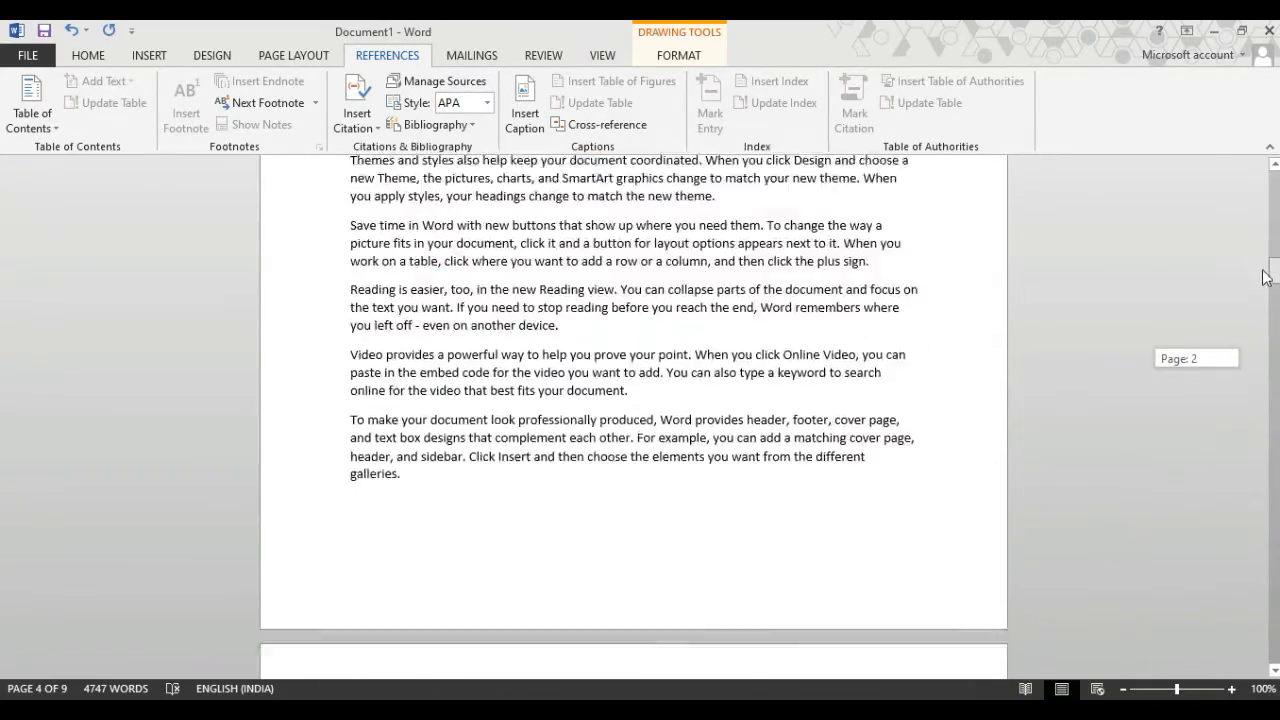
Draw a blue diamond shape, about 7.89 × 8.47 cm, over the page 3 body text
left_click_drag(1266, 277, 1268, 297)
left_click(350, 254)
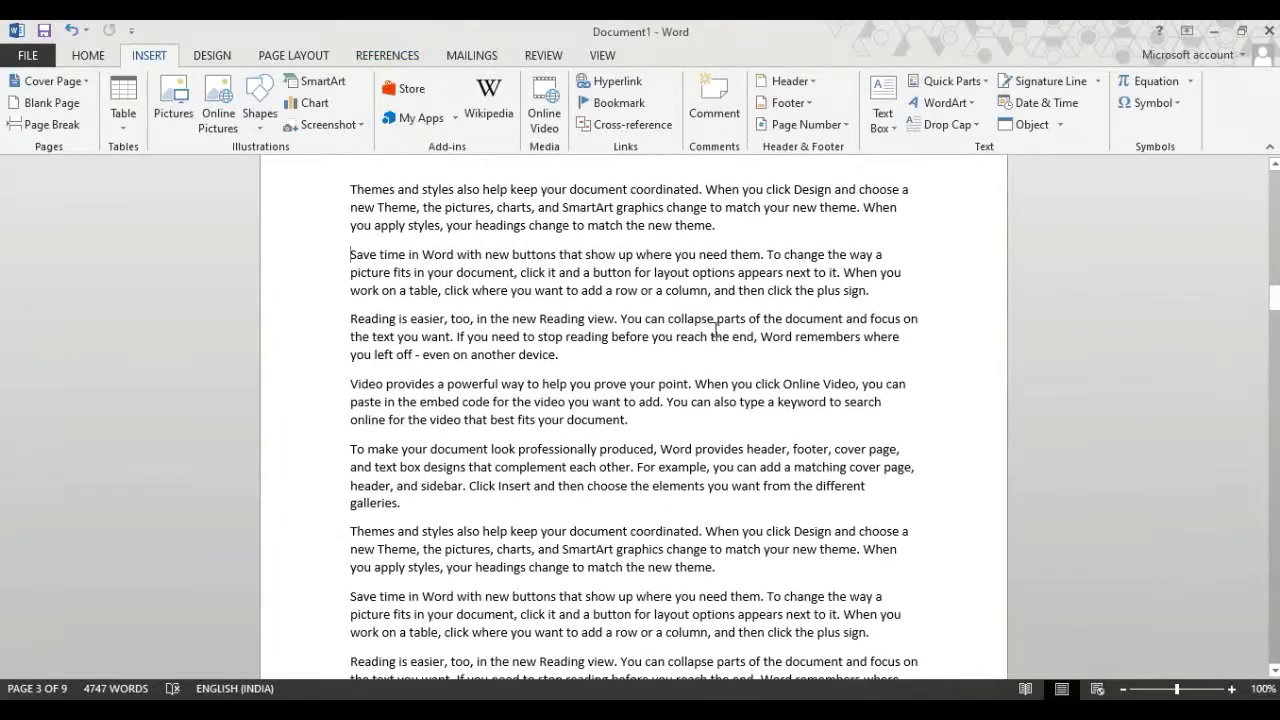
left_click(257, 116)
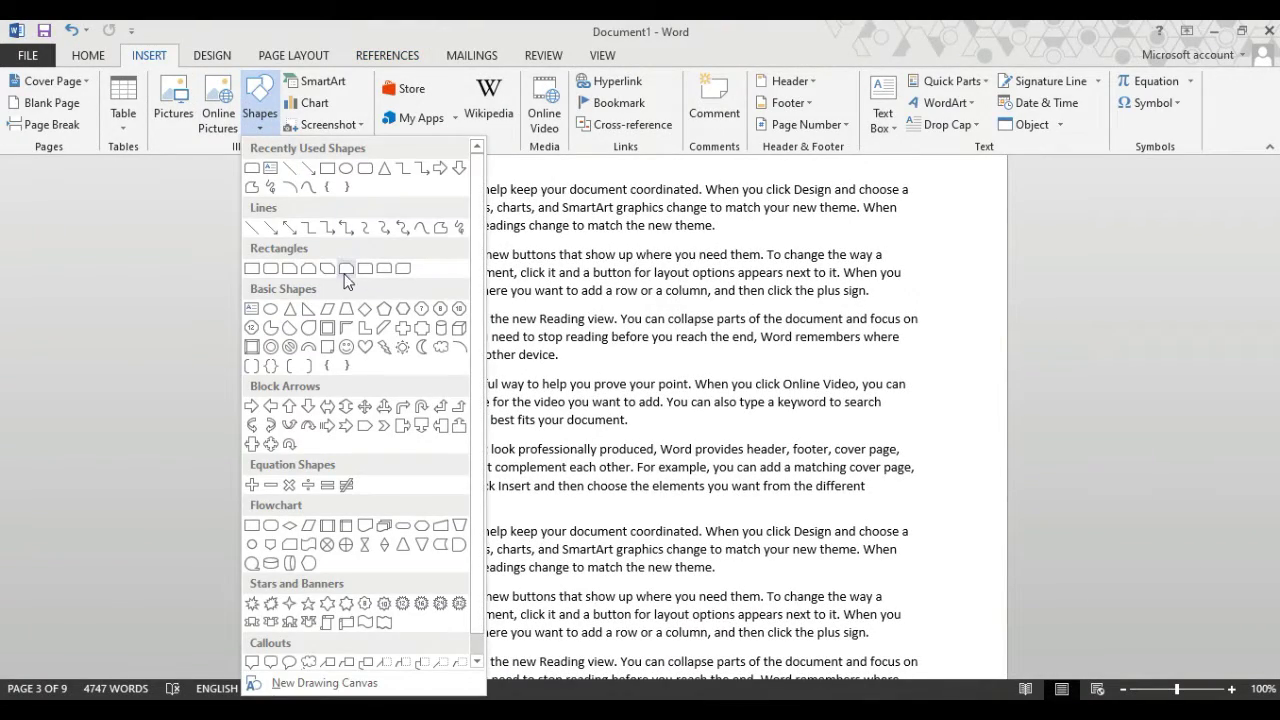
left_click(364, 308)
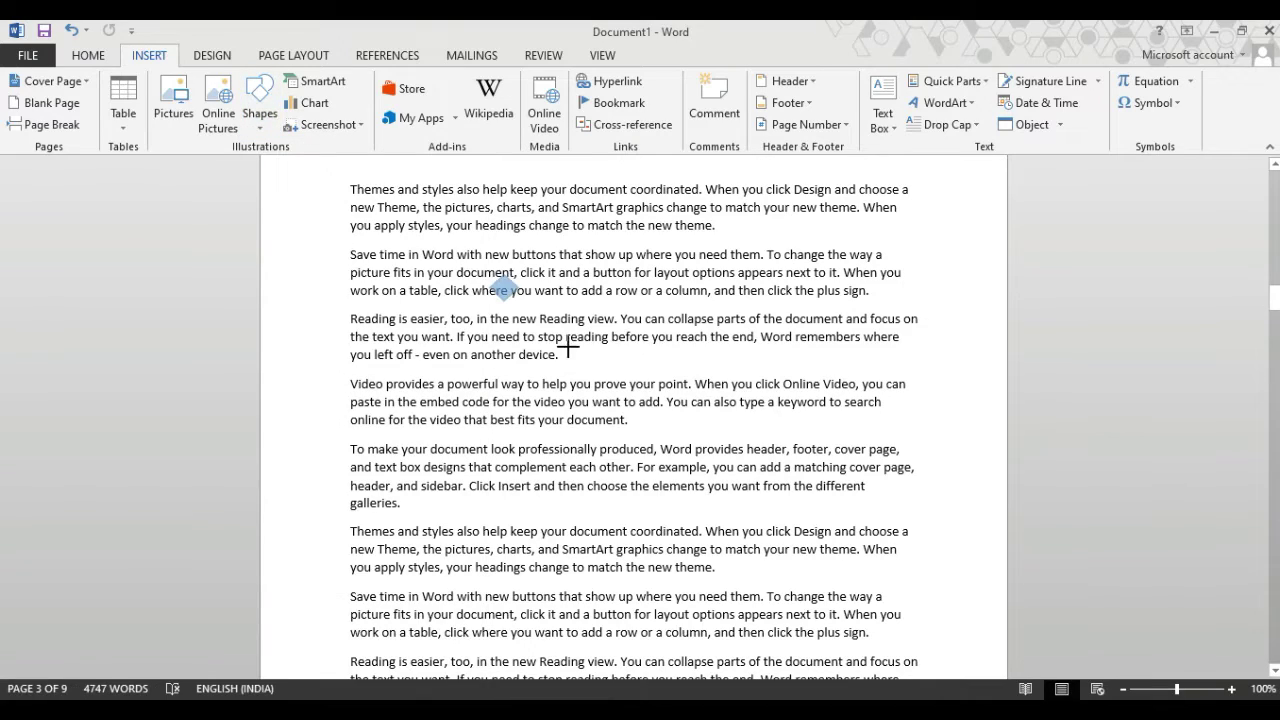
left_click_drag(567, 346, 792, 556)
scroll(769, 451, "up", 6)
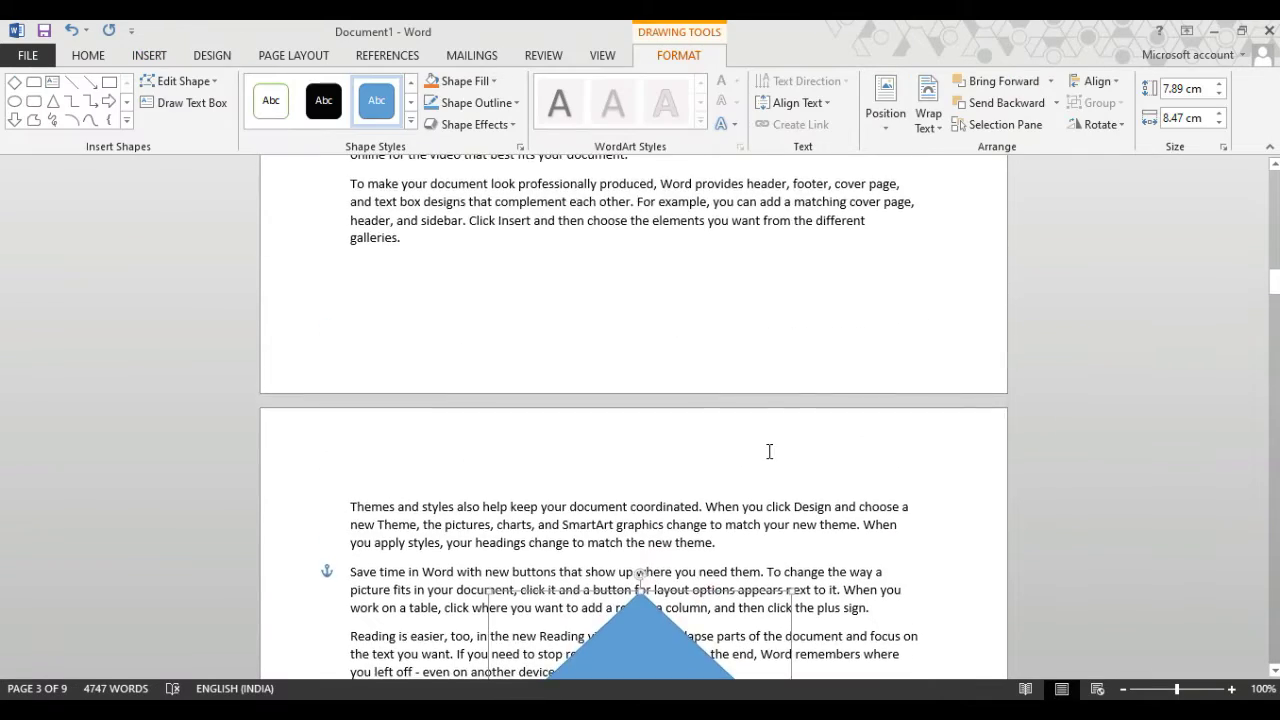
scroll(769, 451, "down", 5)
scroll(769, 451, "down", 5)
scroll(769, 451, "down", 5)
scroll(769, 453, "down", 5)
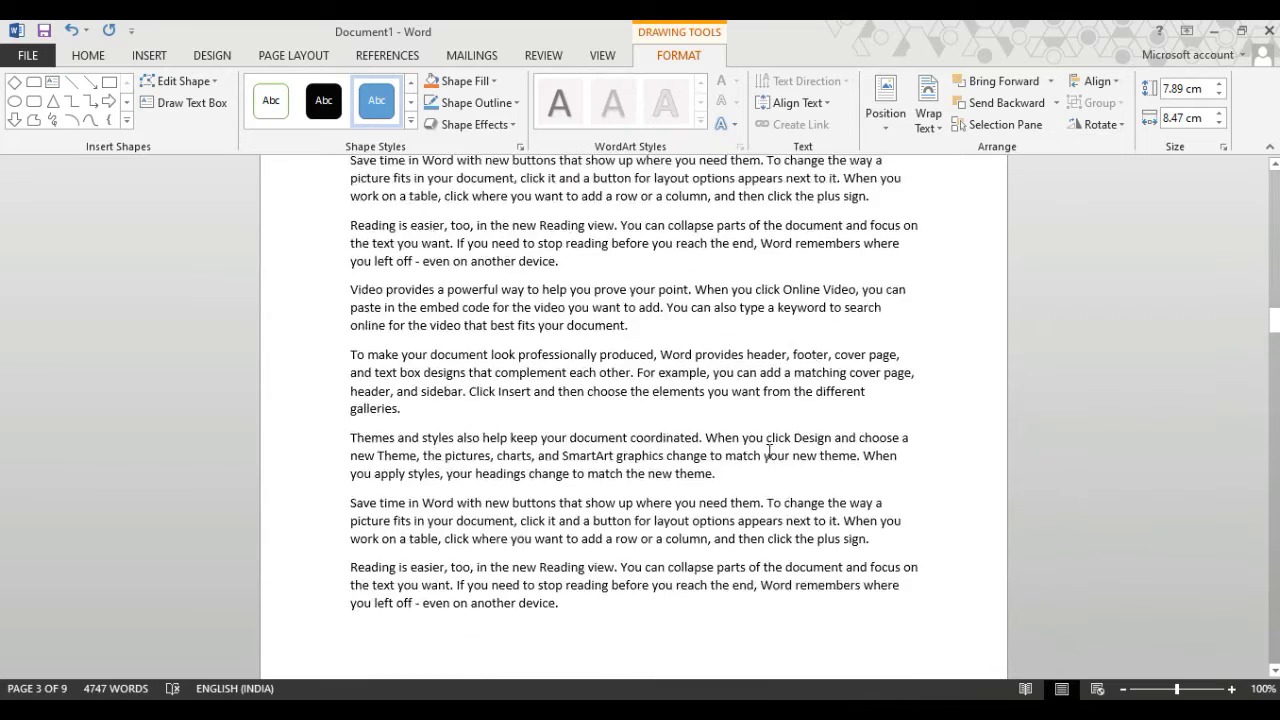
scroll(769, 451, "up", 10)
scroll(769, 451, "up", 2)
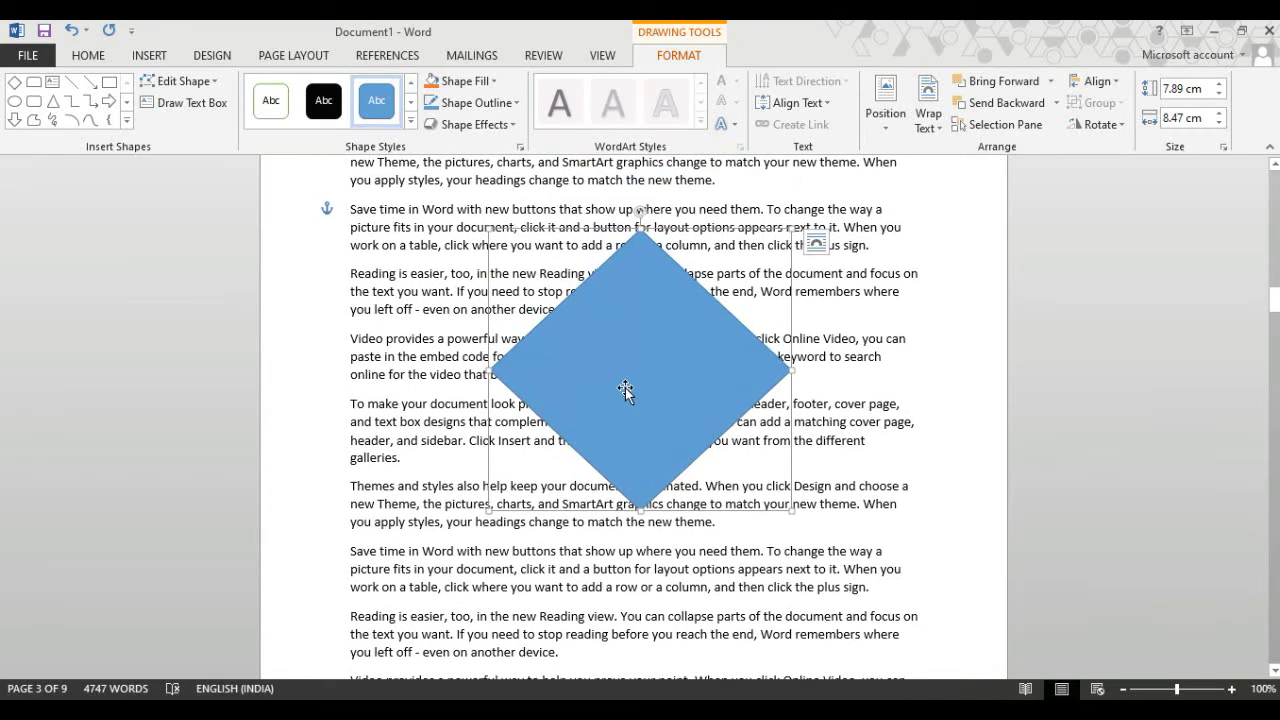
left_click(397, 60)
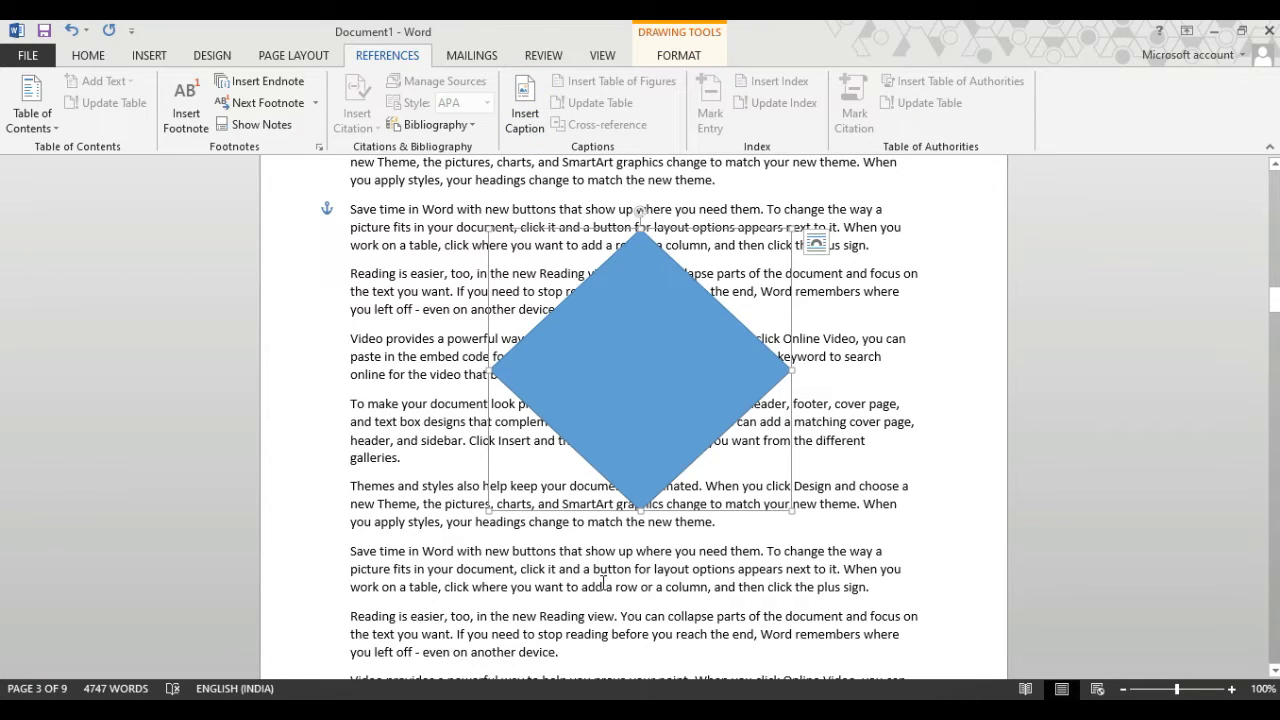
Caption the diamond as Figure 2 and enlarge that caption by two font sizes
left_click(527, 120)
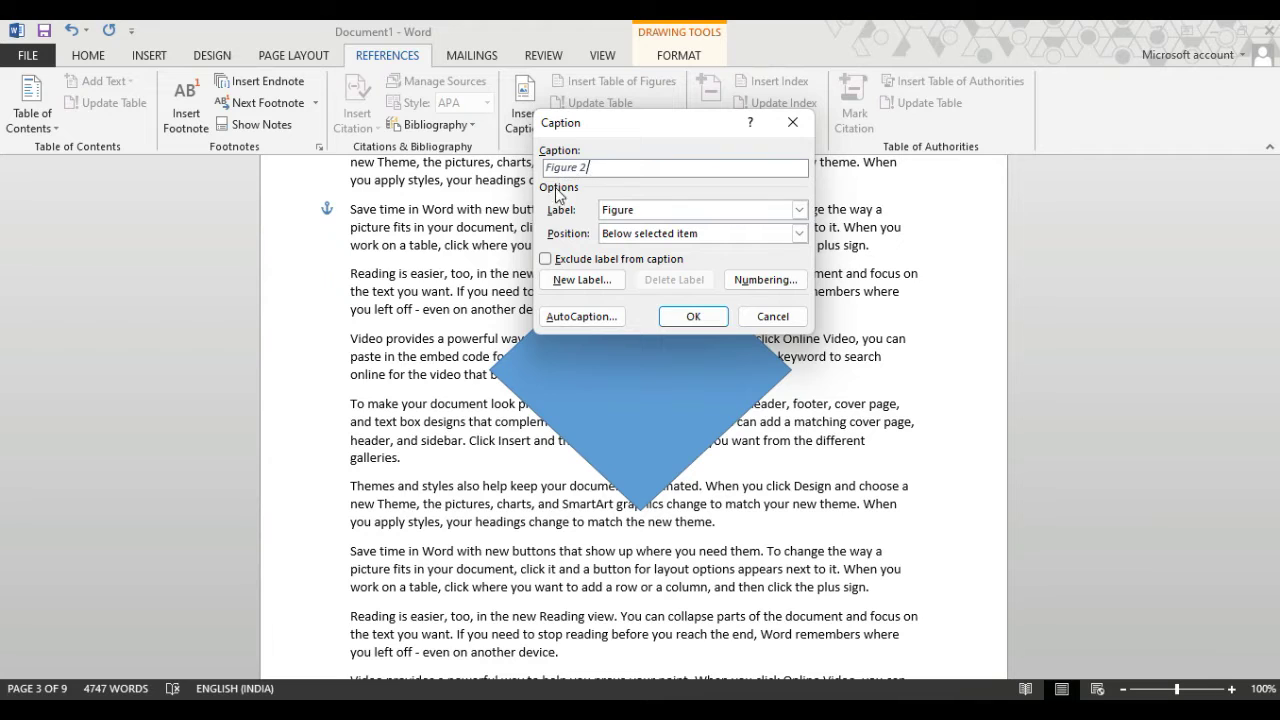
left_click(690, 317)
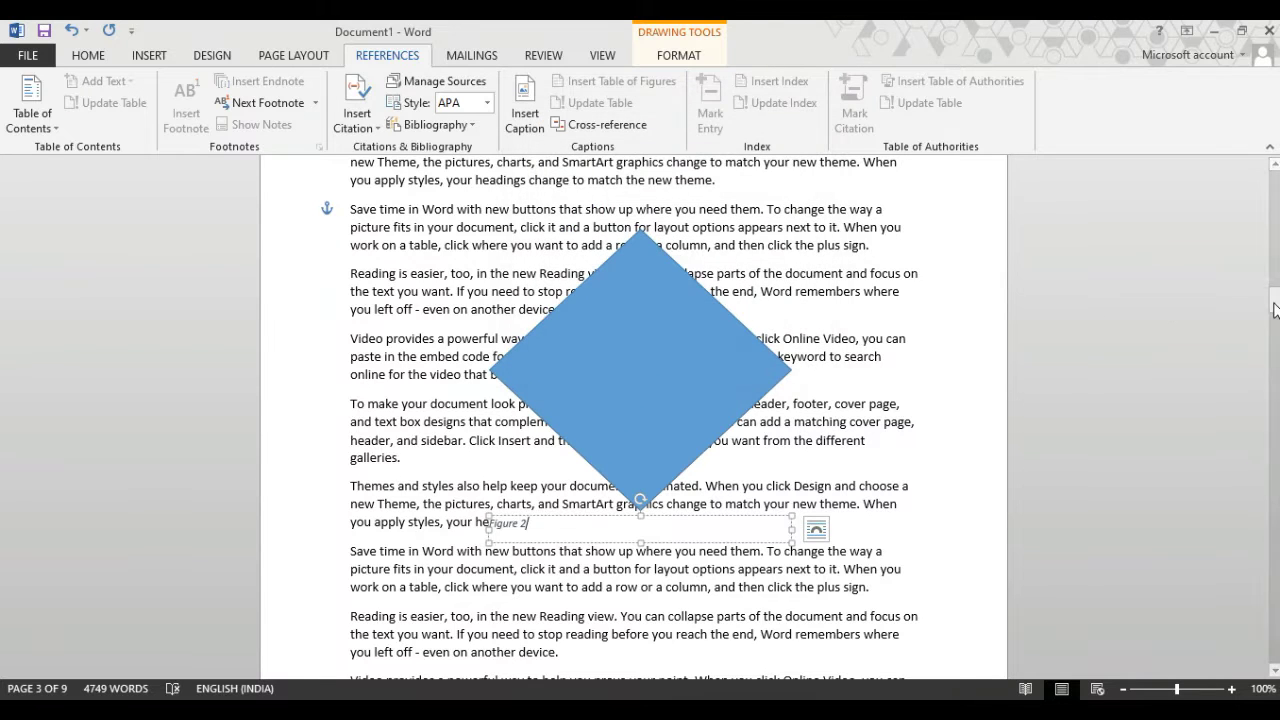
left_click_drag(531, 526, 488, 527)
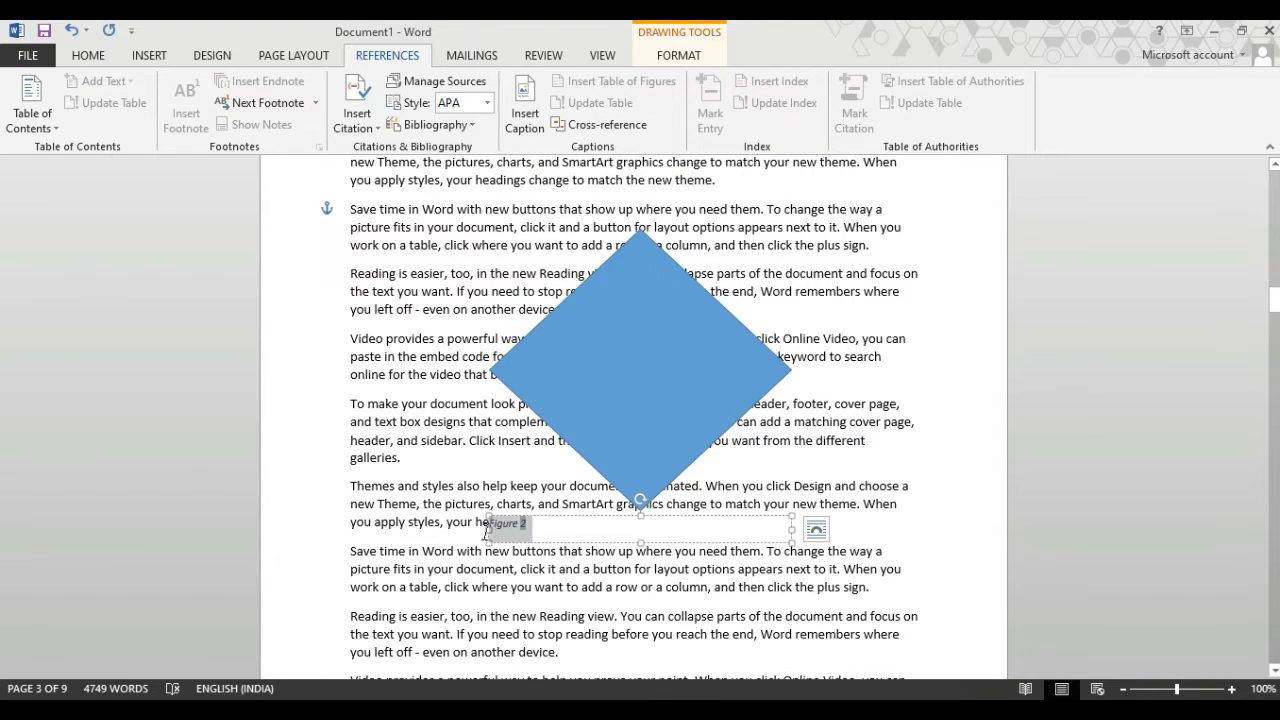
key("ctrl+shift+period")
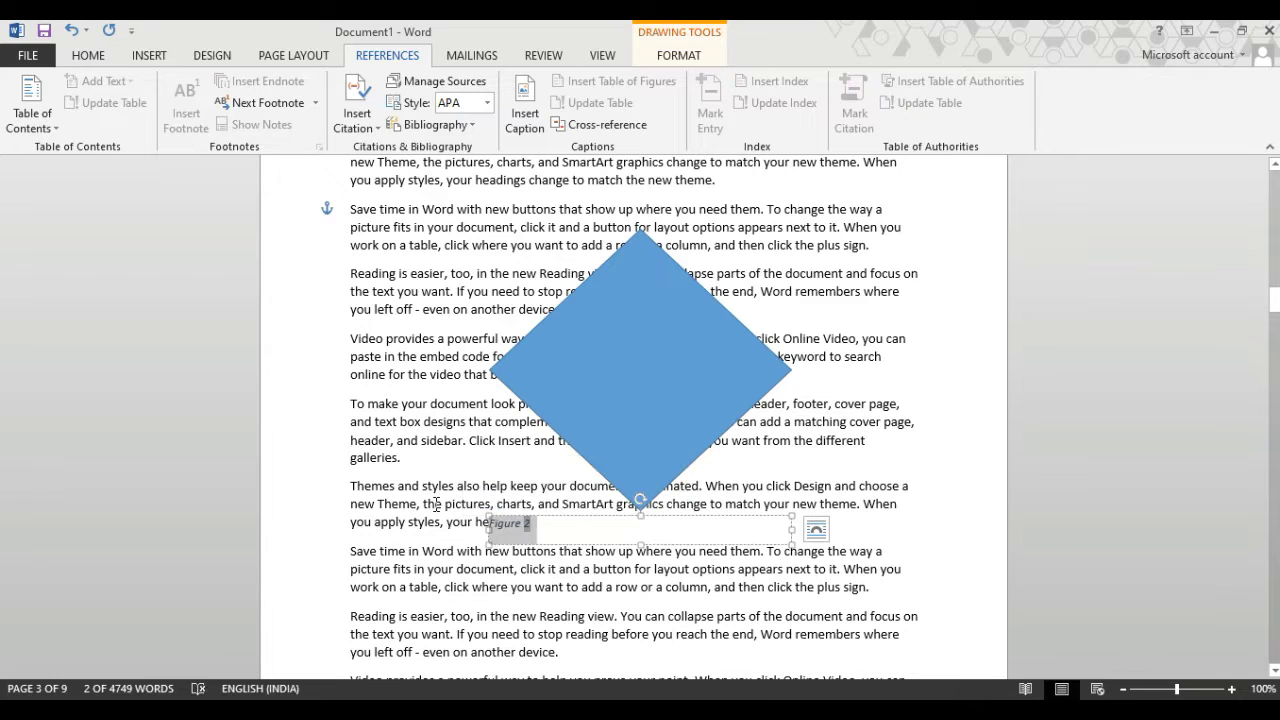
key("ctrl+shift+period")
key("ctrl+shift+period")
key("ctrl+shift+period")
key("ctrl+shift+period")
key("ctrl+shift+period")
key("ctrl+shift+period")
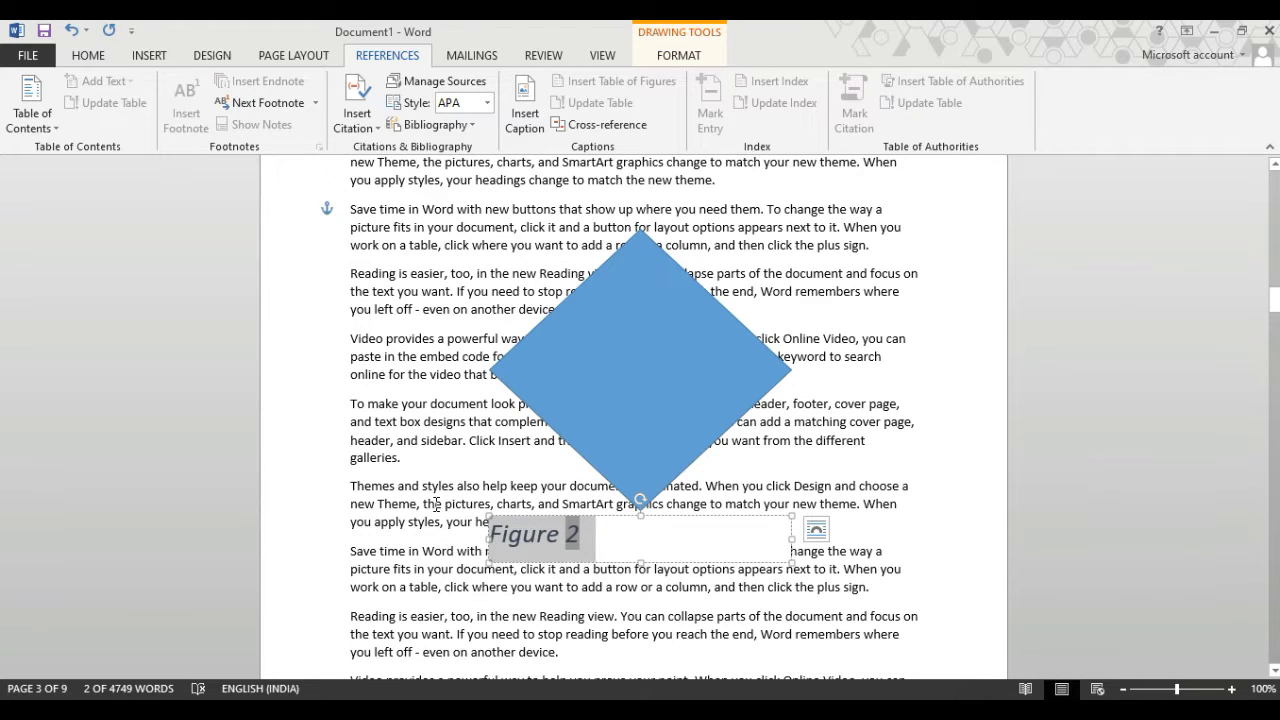
left_click(588, 600)
Enlarge the Figure 3 caption text by two font sizes
scroll(594, 615, "down", 4)
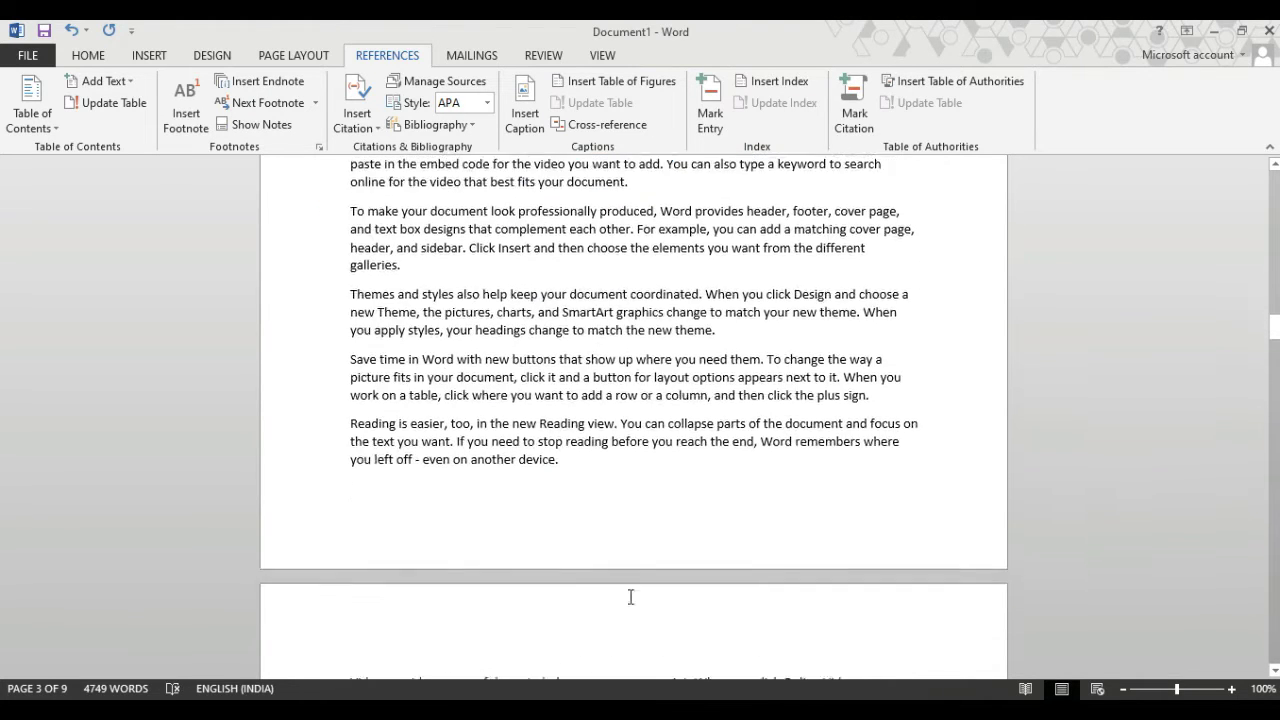
left_click_drag(1274, 330, 1274, 368)
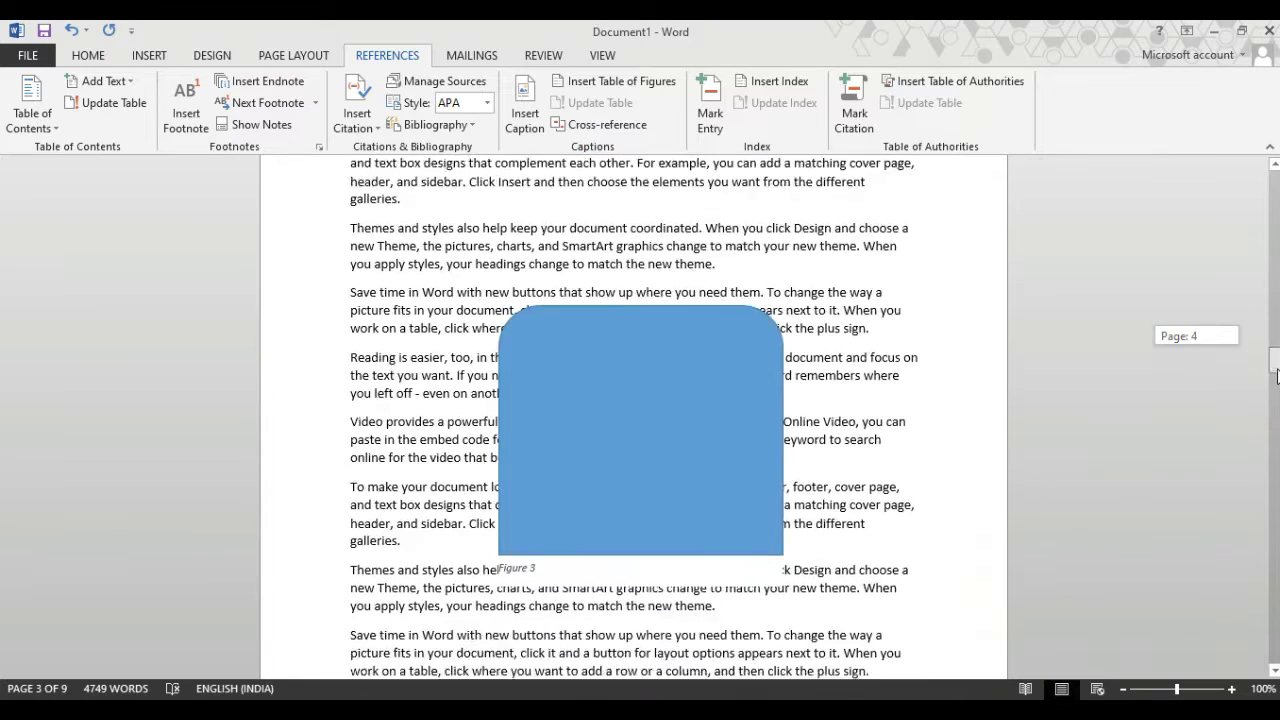
left_click_drag(555, 451, 500, 453)
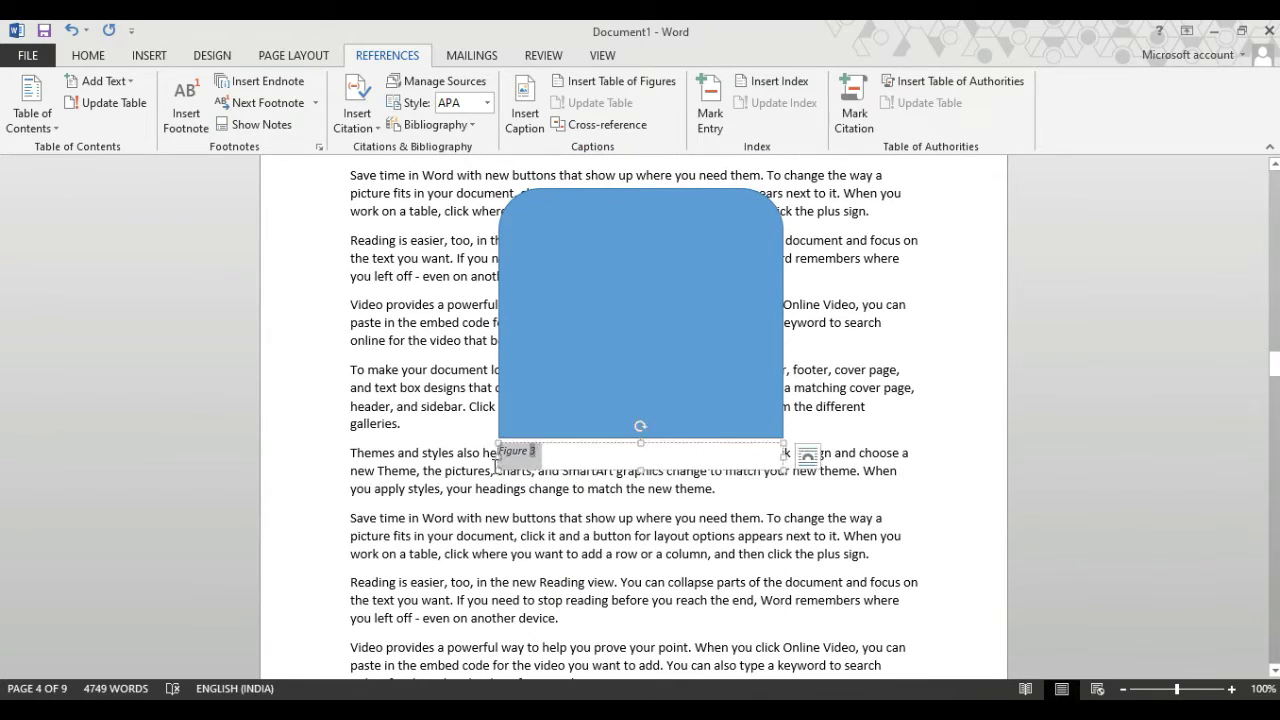
key("ctrl+shift+period")
key("ctrl+shift+period")
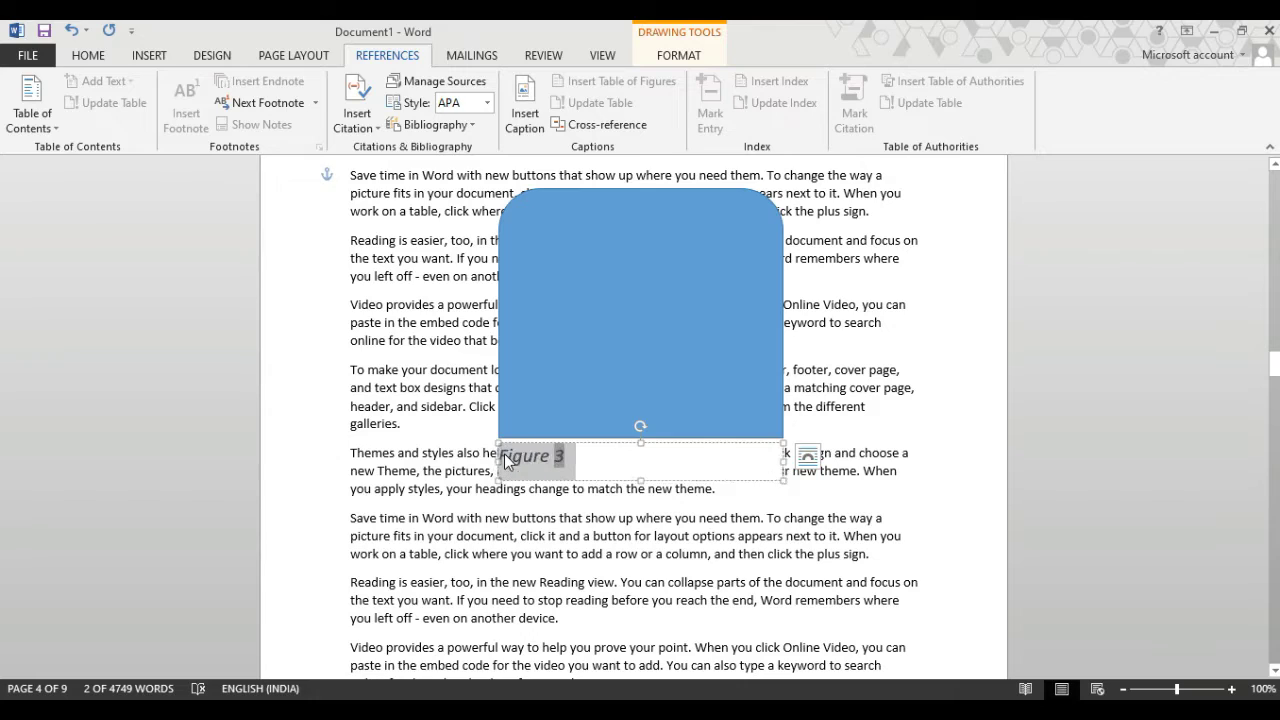
key("ctrl+shift+period")
key("ctrl+shift+period")
key("ctrl+shift+period")
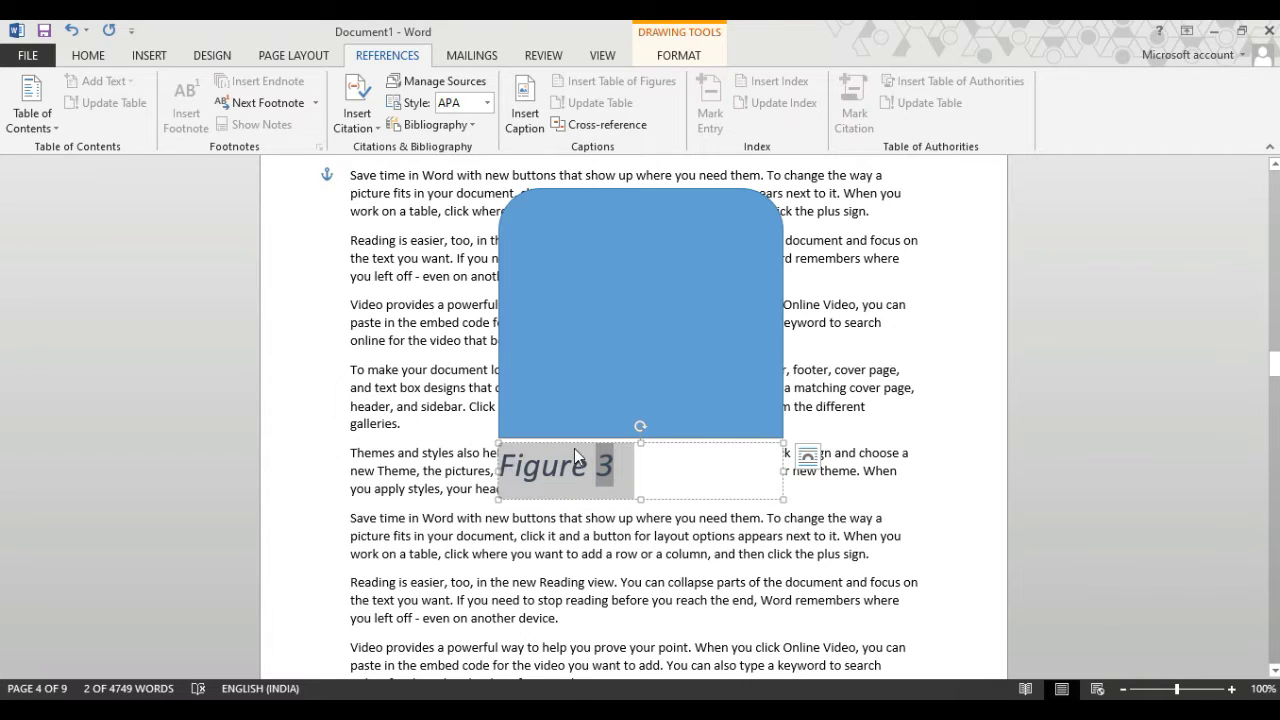
left_click(663, 473)
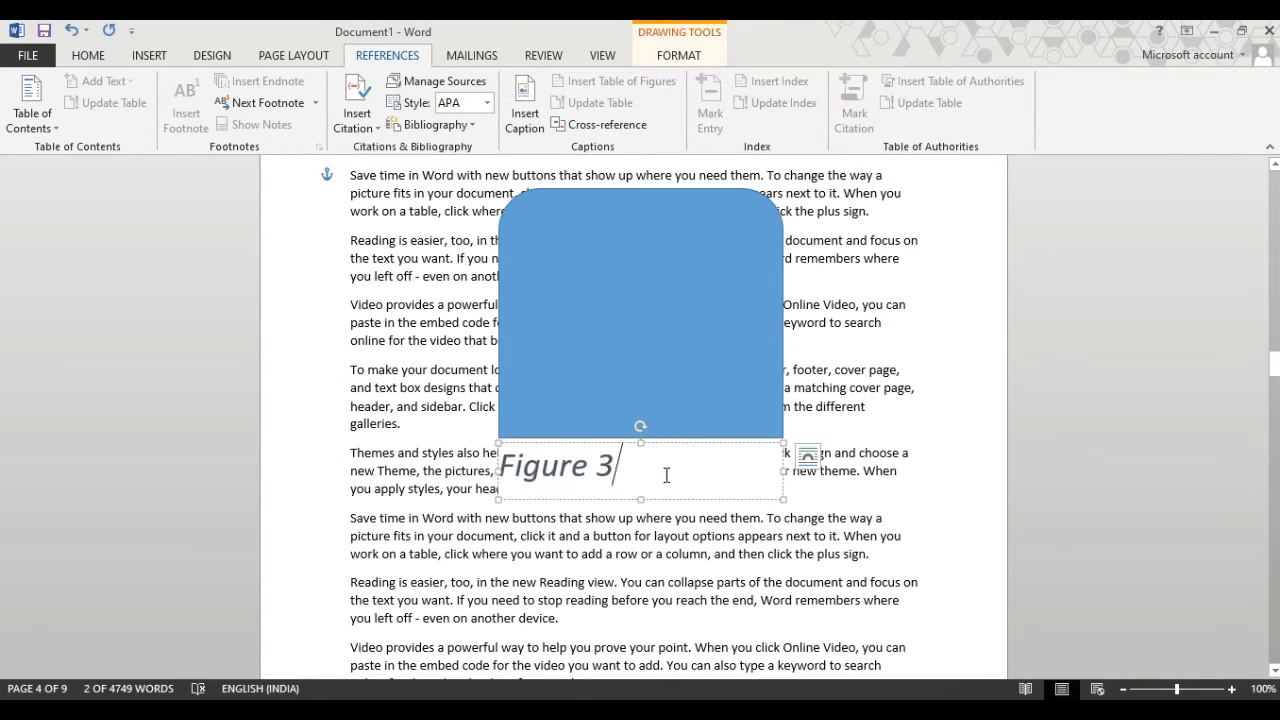
left_click_drag(1274, 365, 1226, 141)
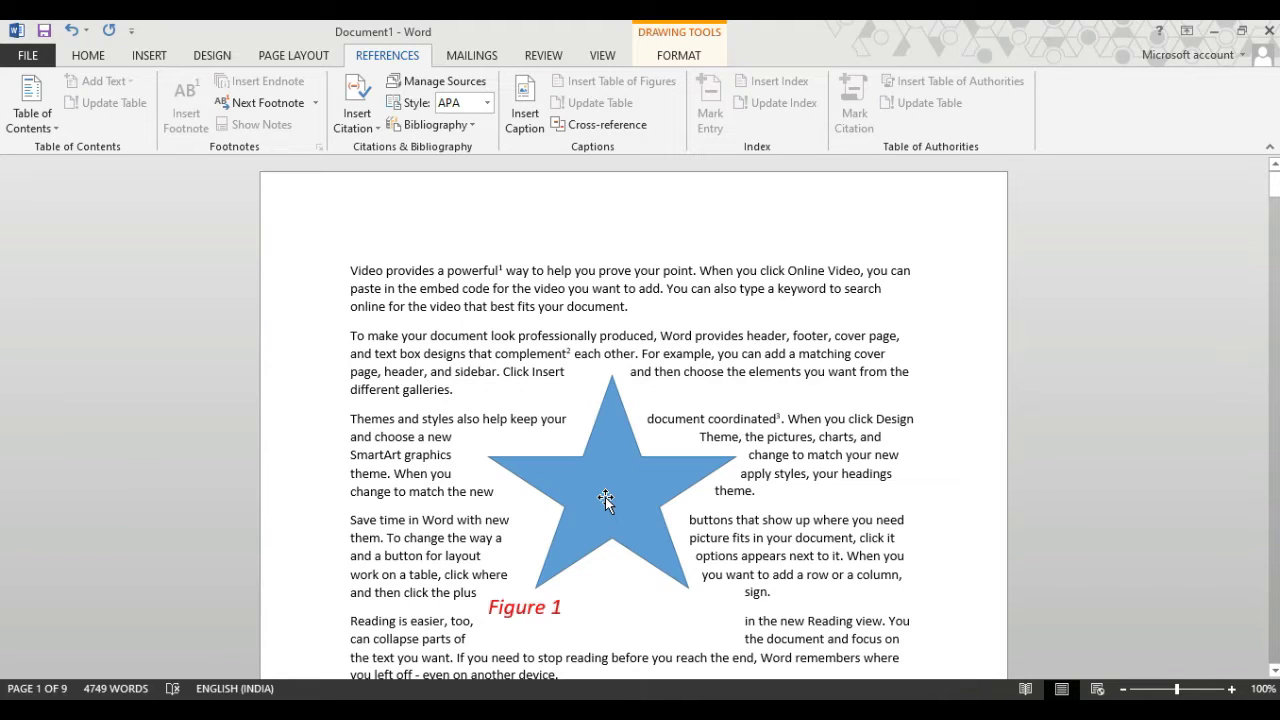
Add two blank lines above the opening 'Video provides' paragraph on page 1
left_click(343, 266)
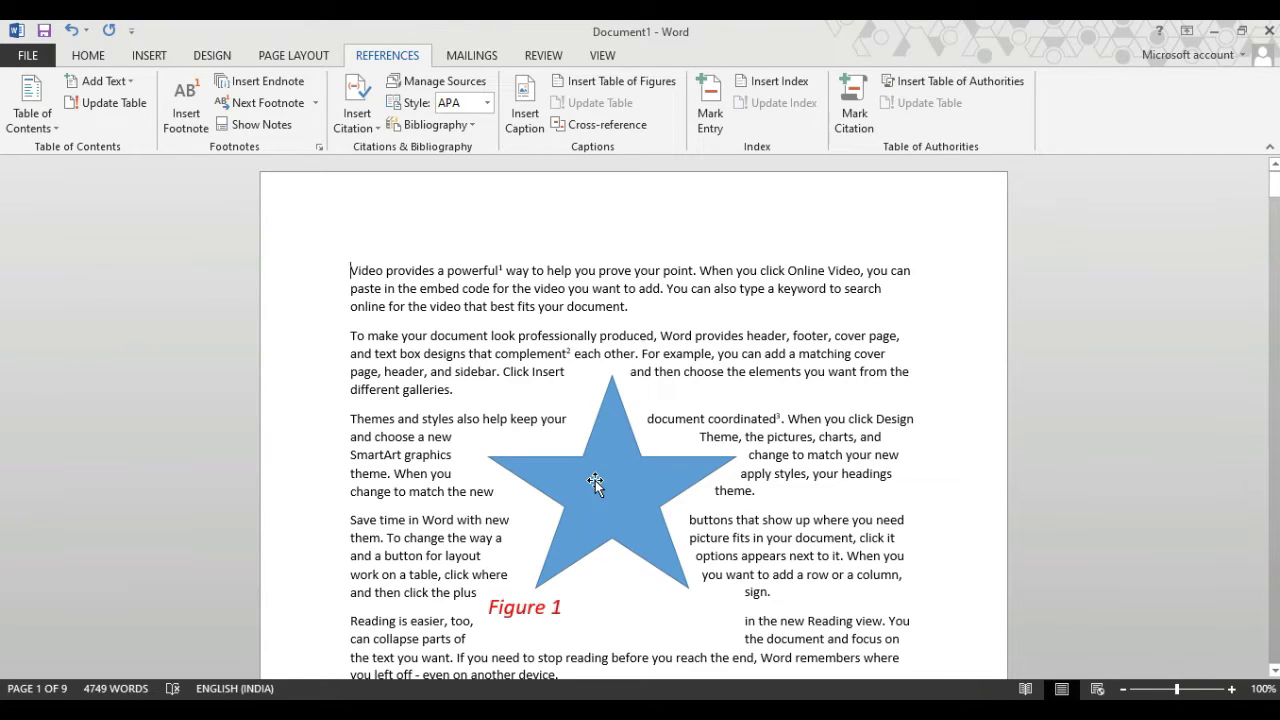
key("Return")
key("Return")
key("Return")
key("Return")
key("Return")
key("Return")
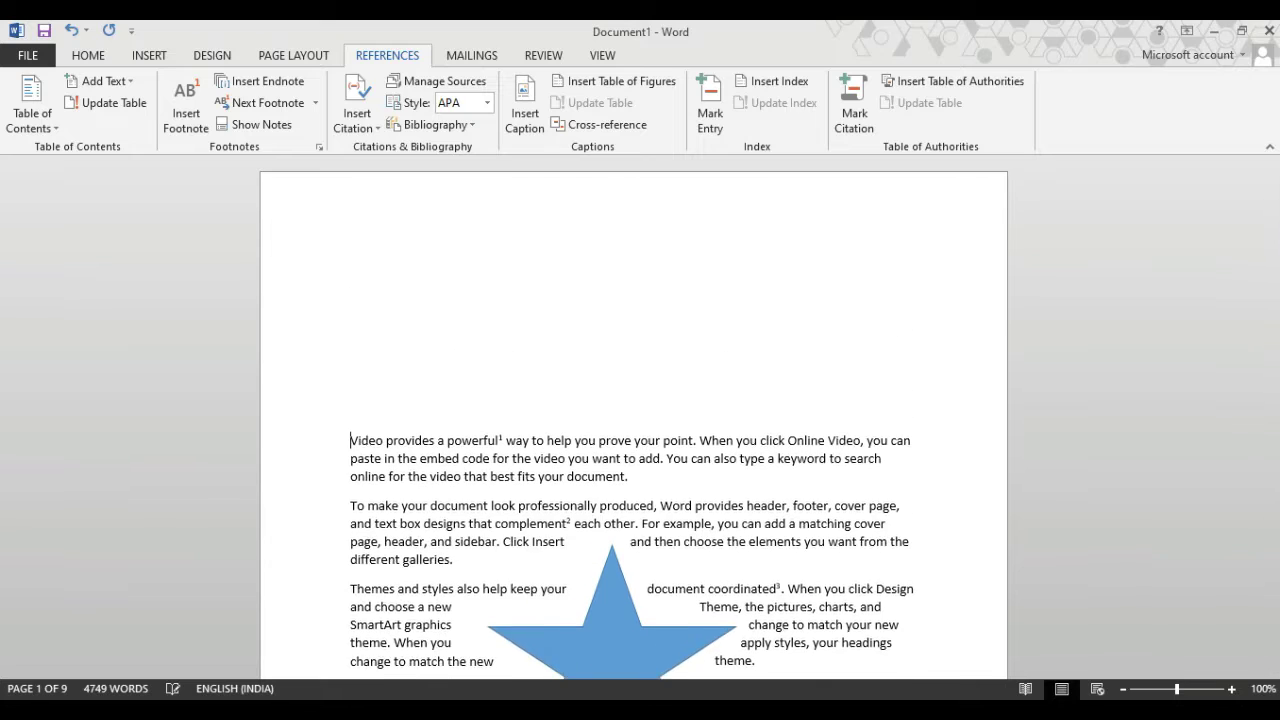
key("Return")
key("Return")
key("Return")
key("Return")
key("Return")
key("Return")
key("Return")
key("Return")
key("Return")
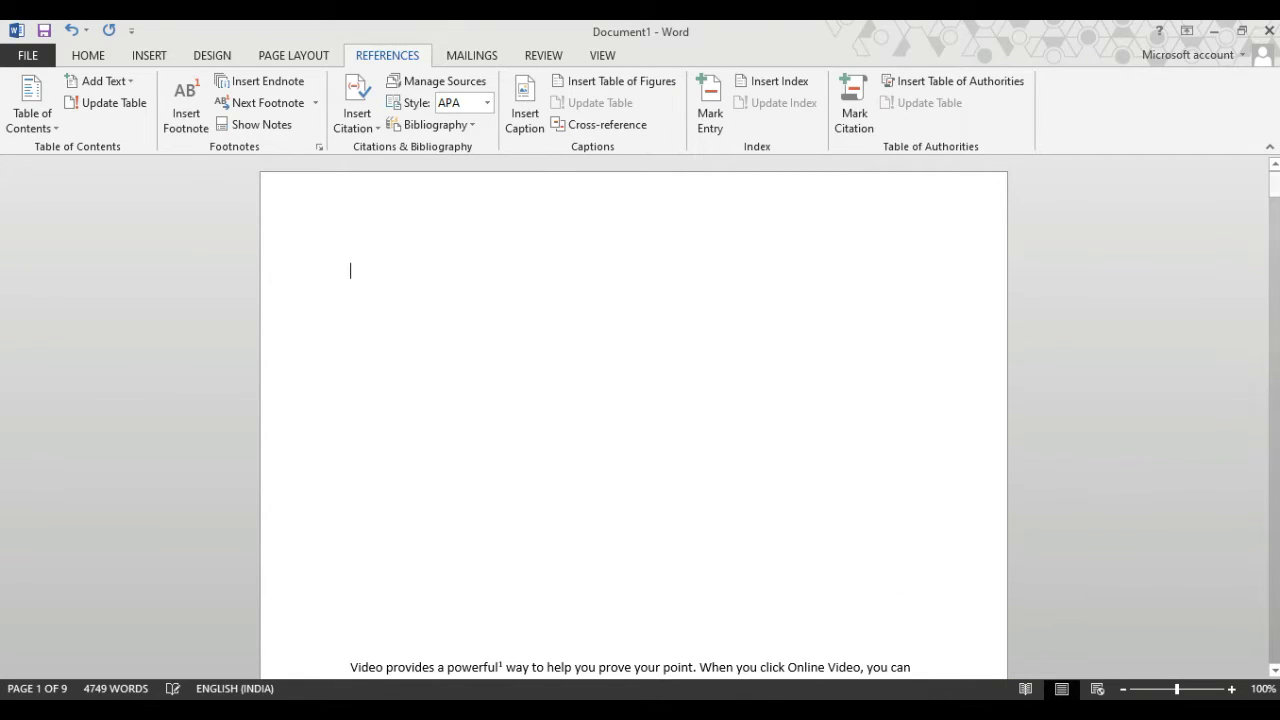
Insert a Table of Figures listing Figures 1–3 with their page numbers
left_click(585, 91)
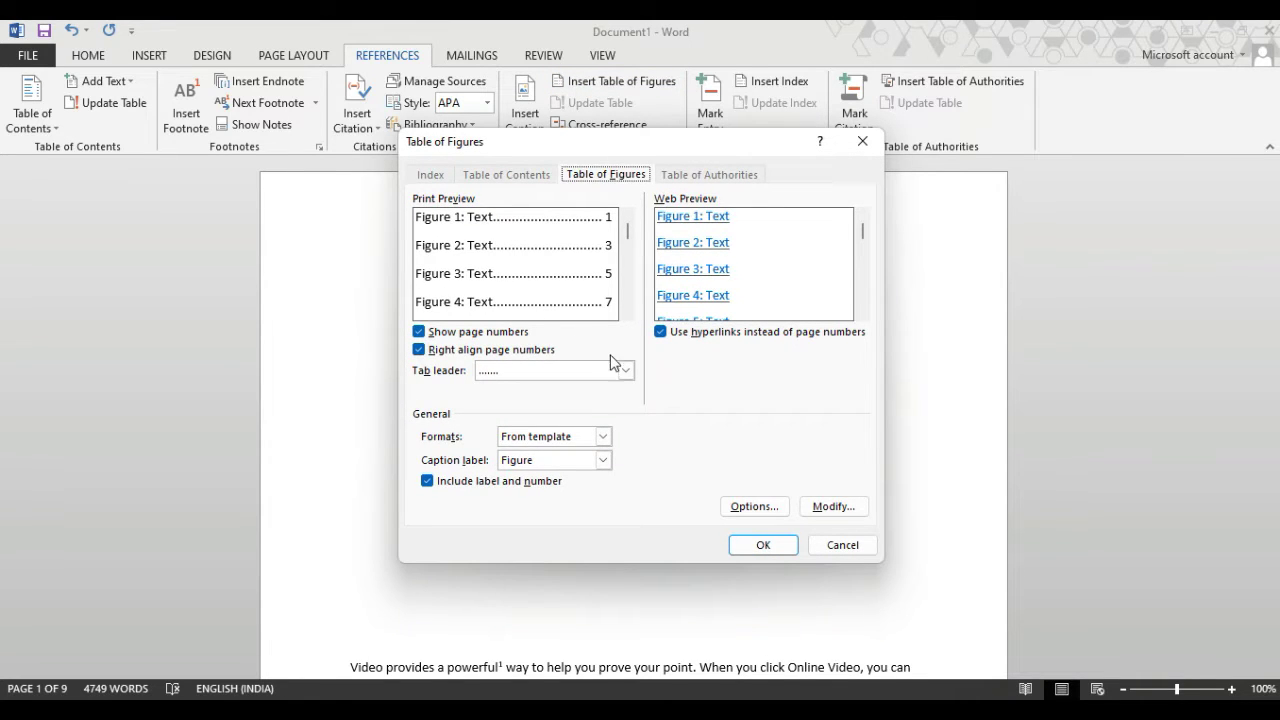
left_click(779, 550)
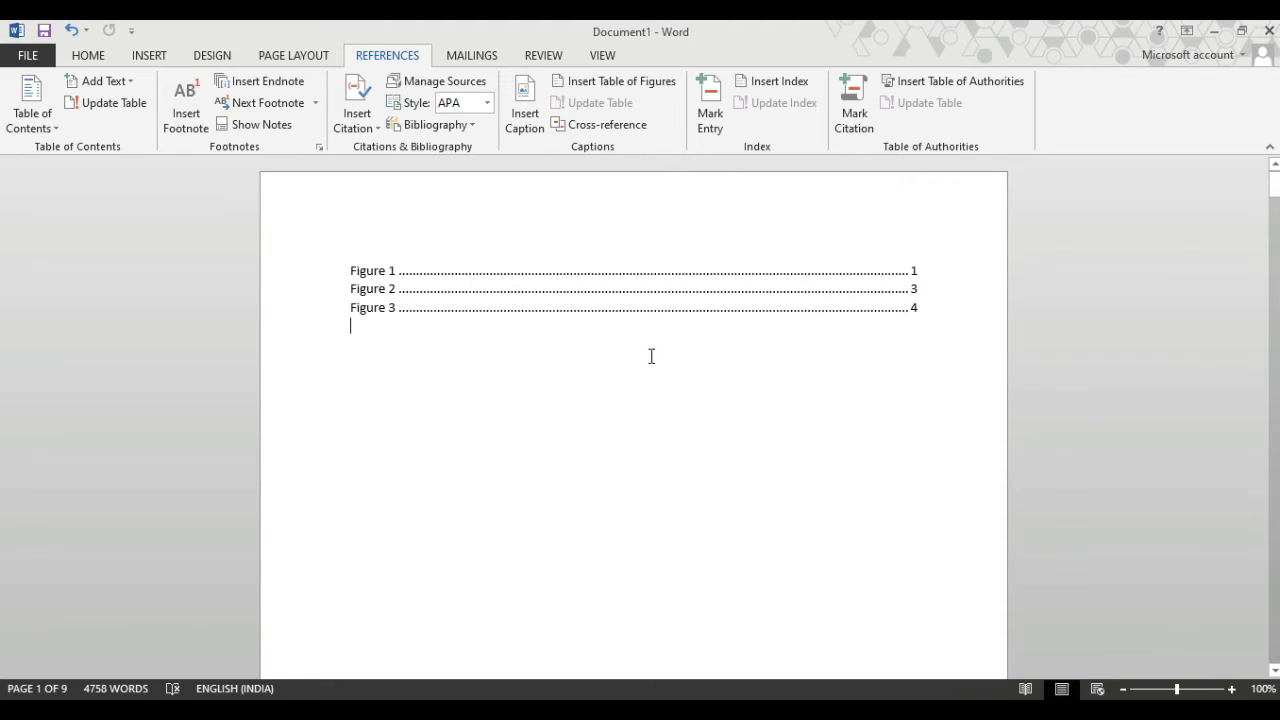
scroll(651, 356, "down", 5)
scroll(637, 371, "down", 3)
scroll(635, 371, "down", 5)
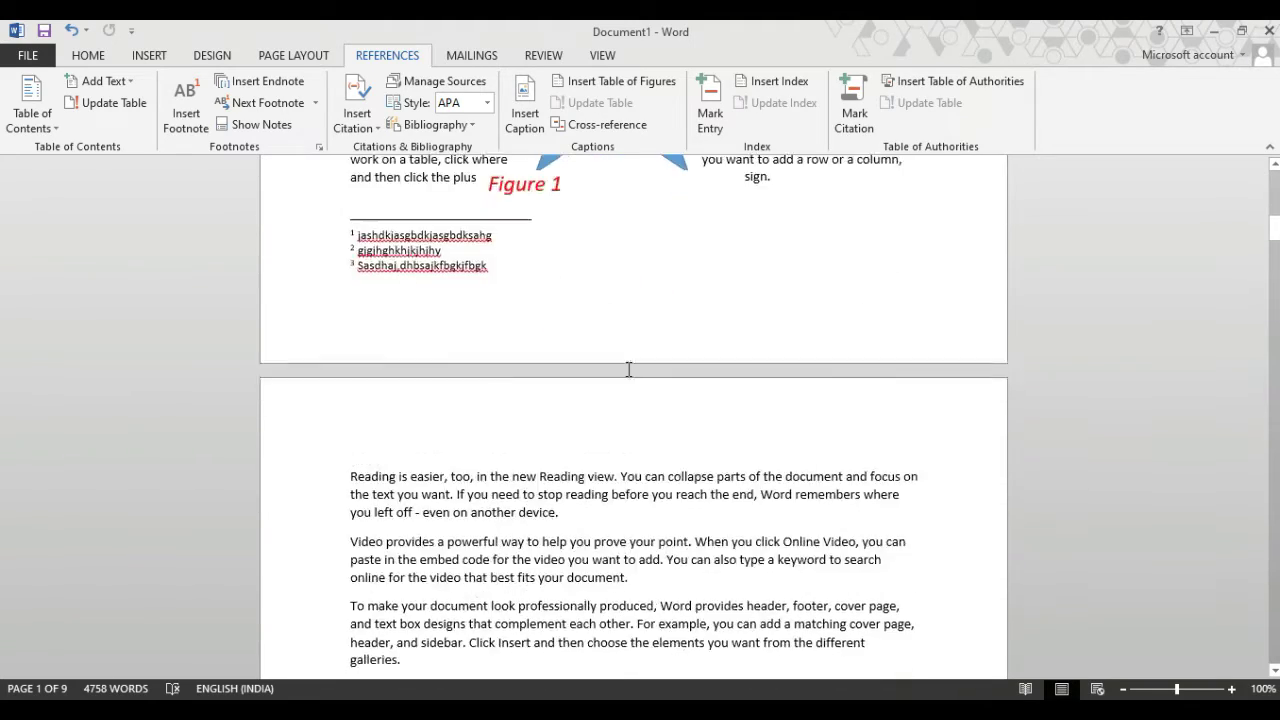
scroll(629, 369, "up", 3)
scroll(627, 367, "up", 5)
scroll(626, 365, "up", 5)
scroll(625, 364, "up", 1)
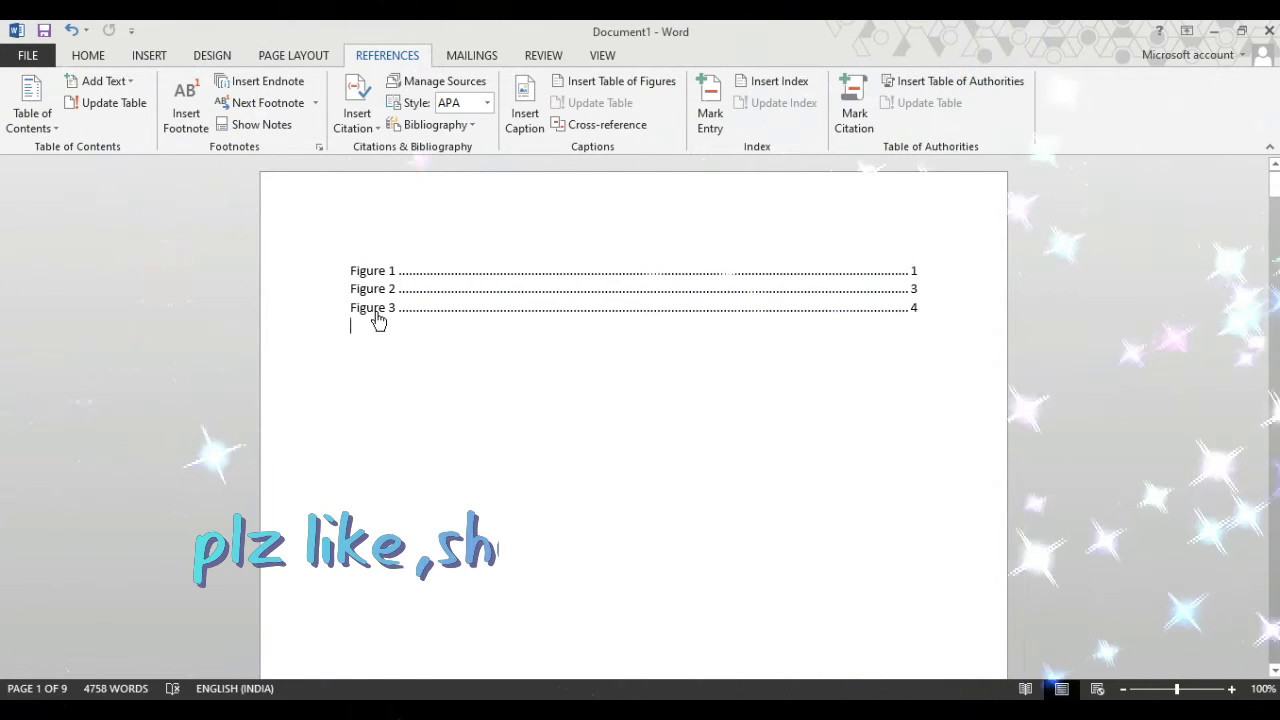
left_click(375, 308)
left_click(375, 308, "ctrl")
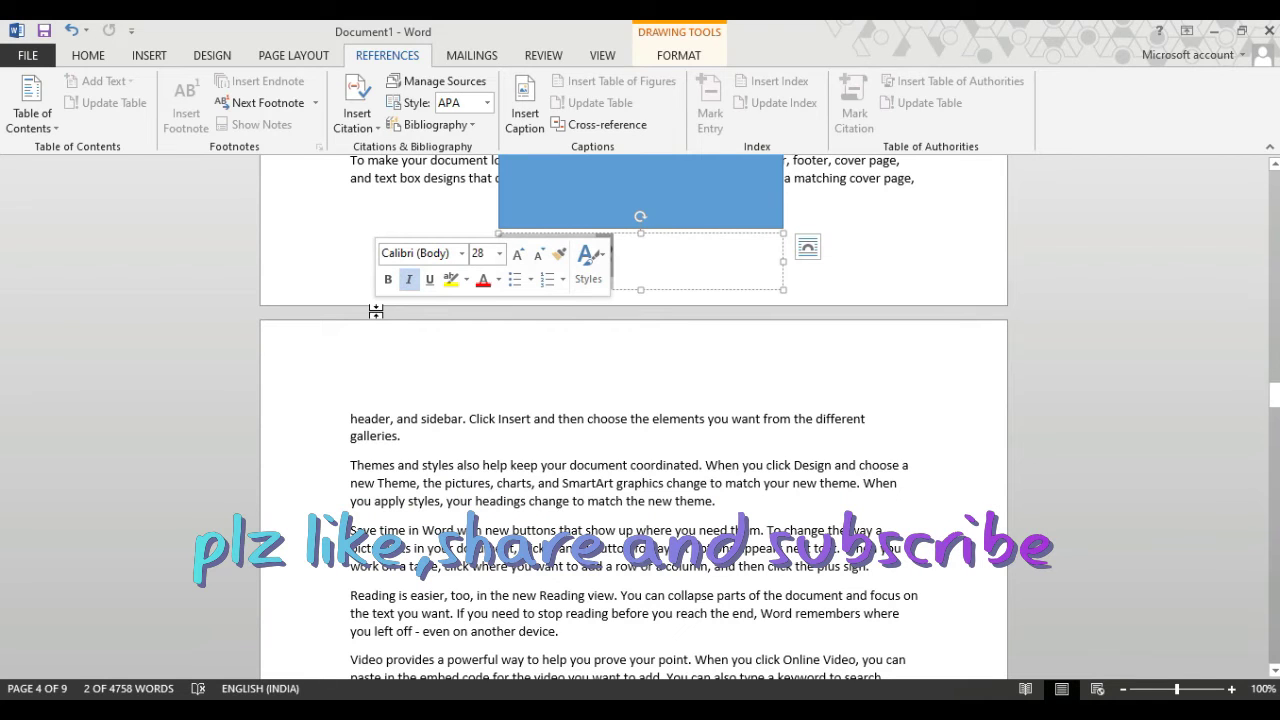
scroll(670, 217, "up", 2)
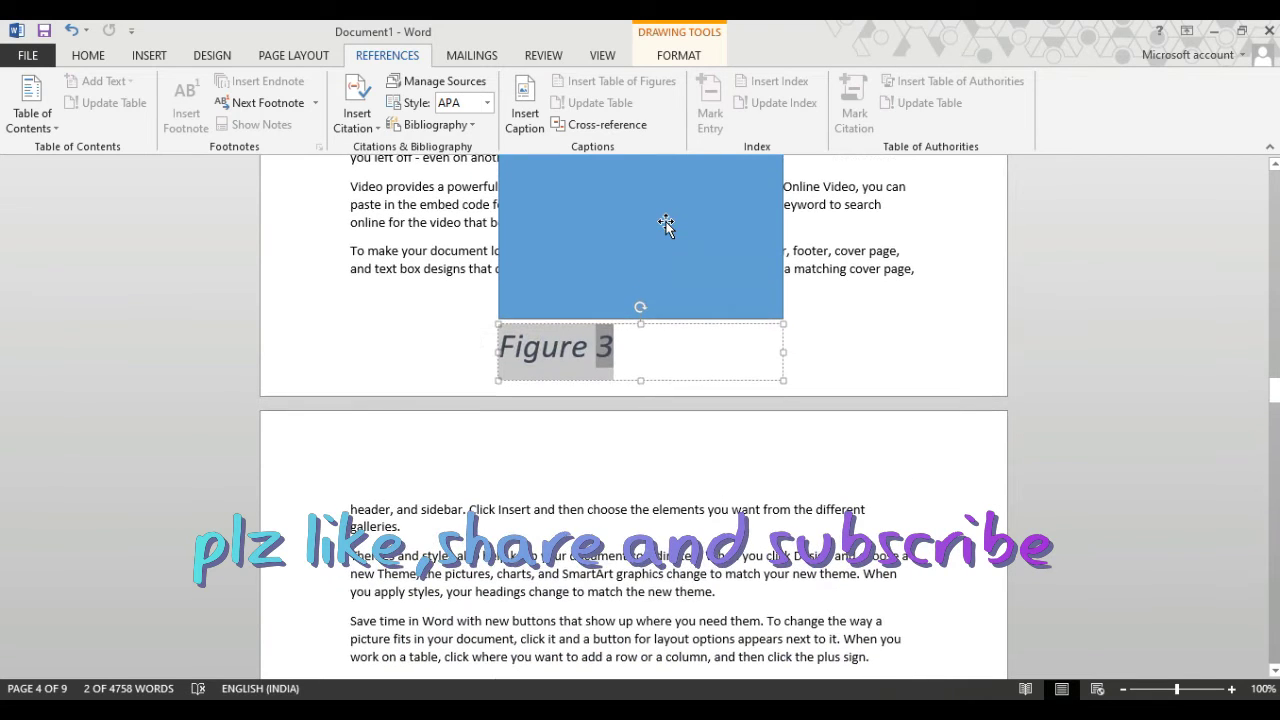
left_click_drag(1274, 390, 1274, 180)
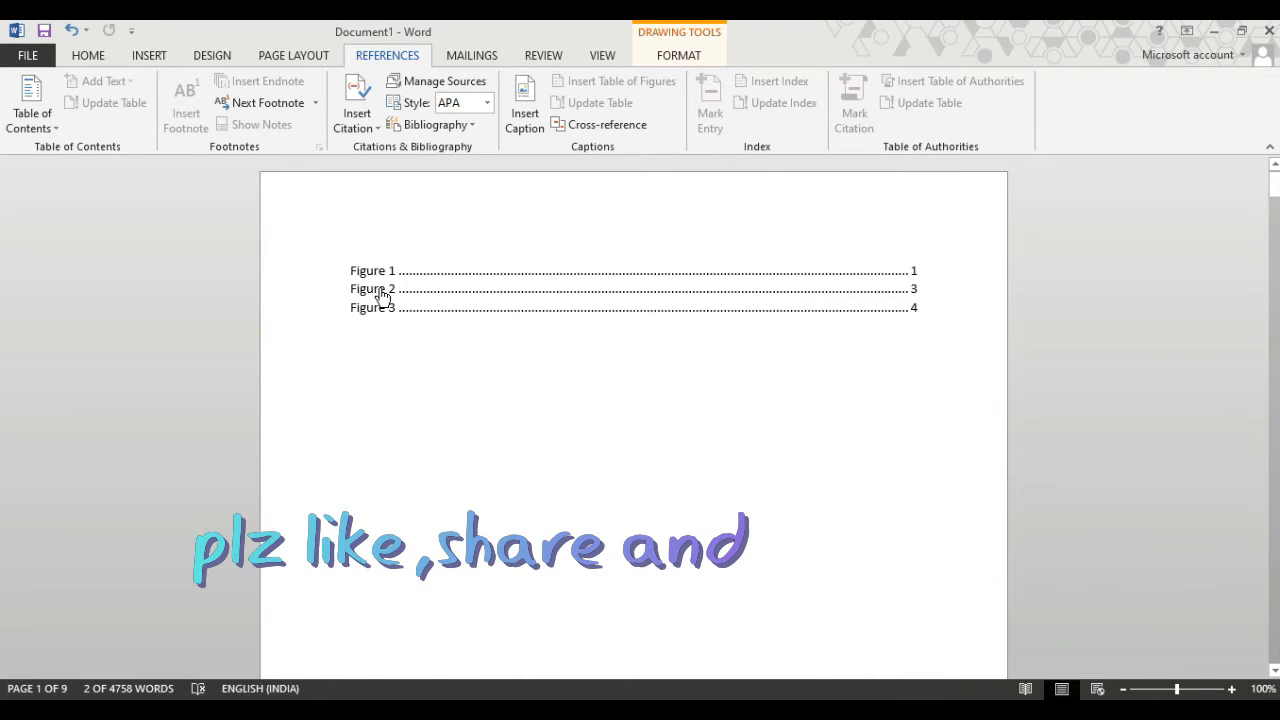
left_click(382, 292, "ctrl")
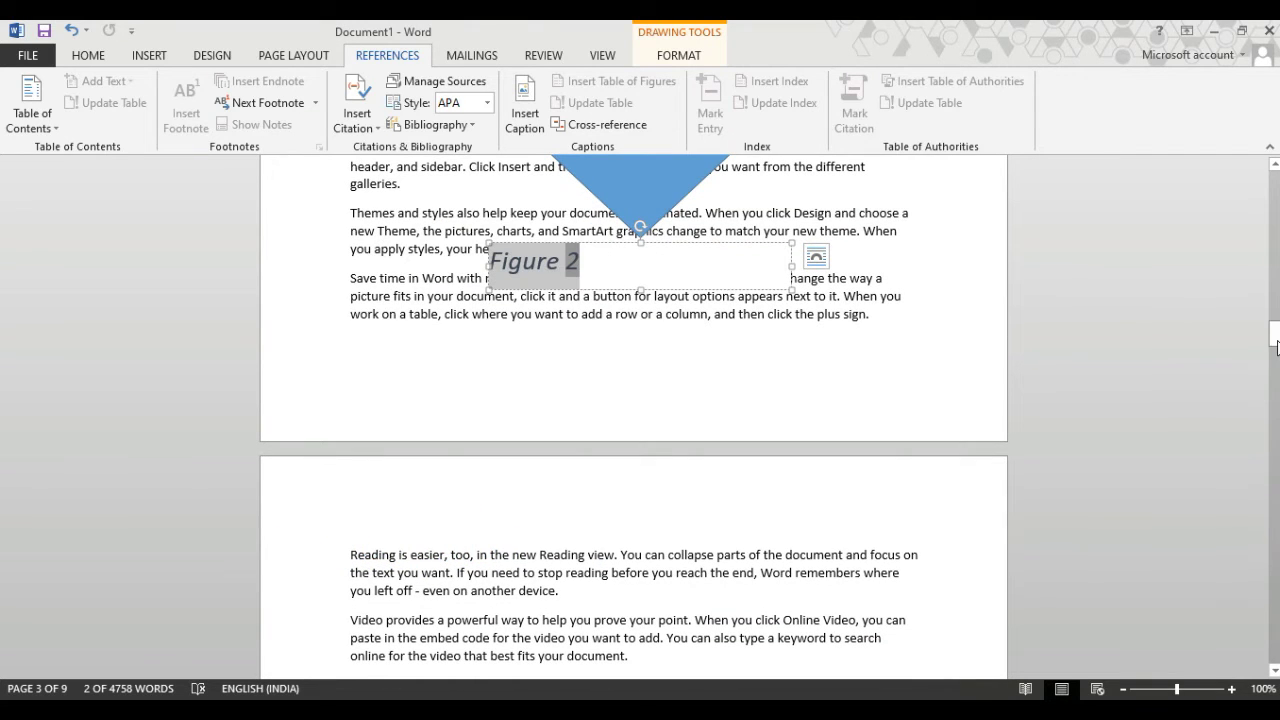
left_click_drag(1277, 345, 1275, 180)
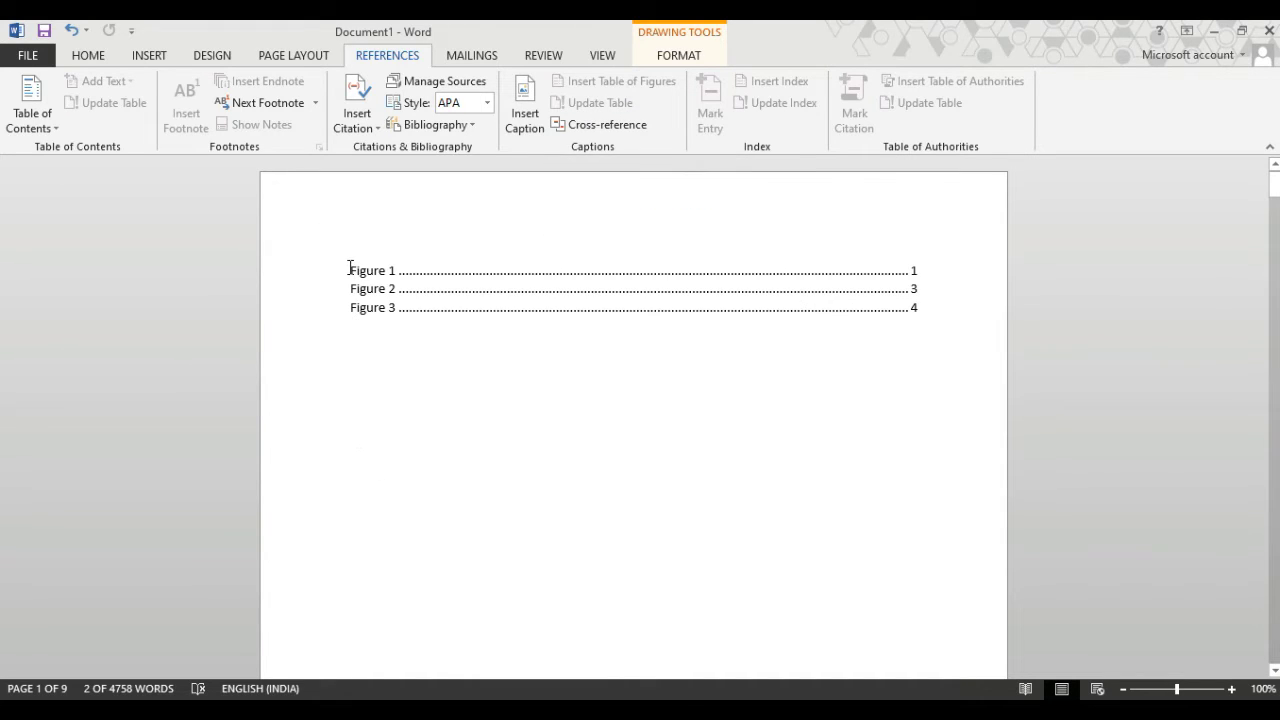
Draw a blue right triangle over the page 2 body text
left_click_drag(350, 268, 394, 336)
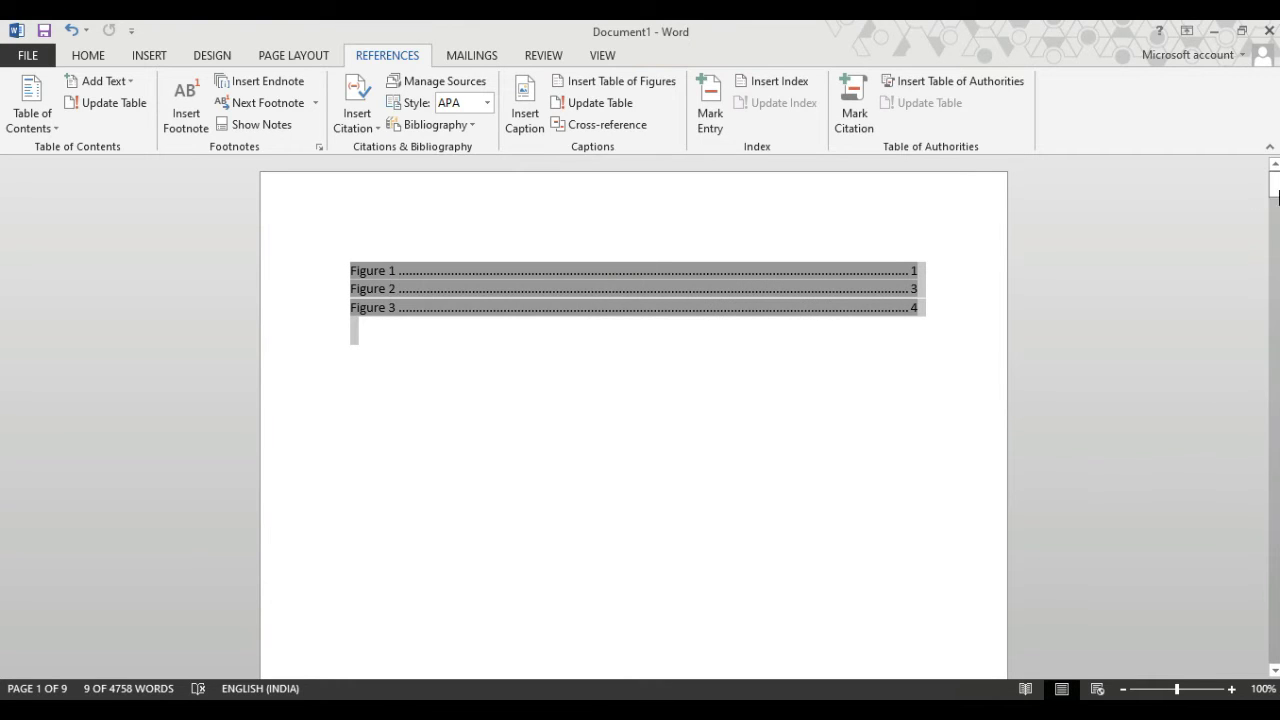
left_click_drag(1277, 190, 1275, 280)
left_click(153, 54)
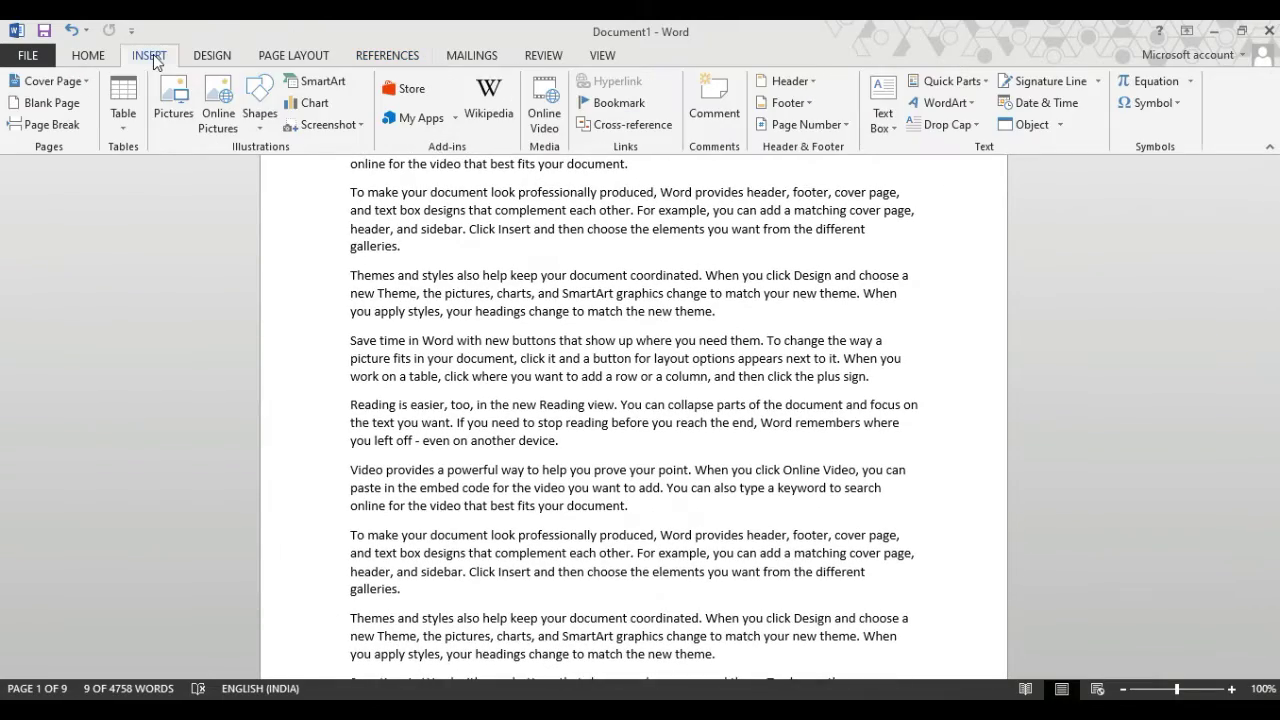
left_click(258, 118)
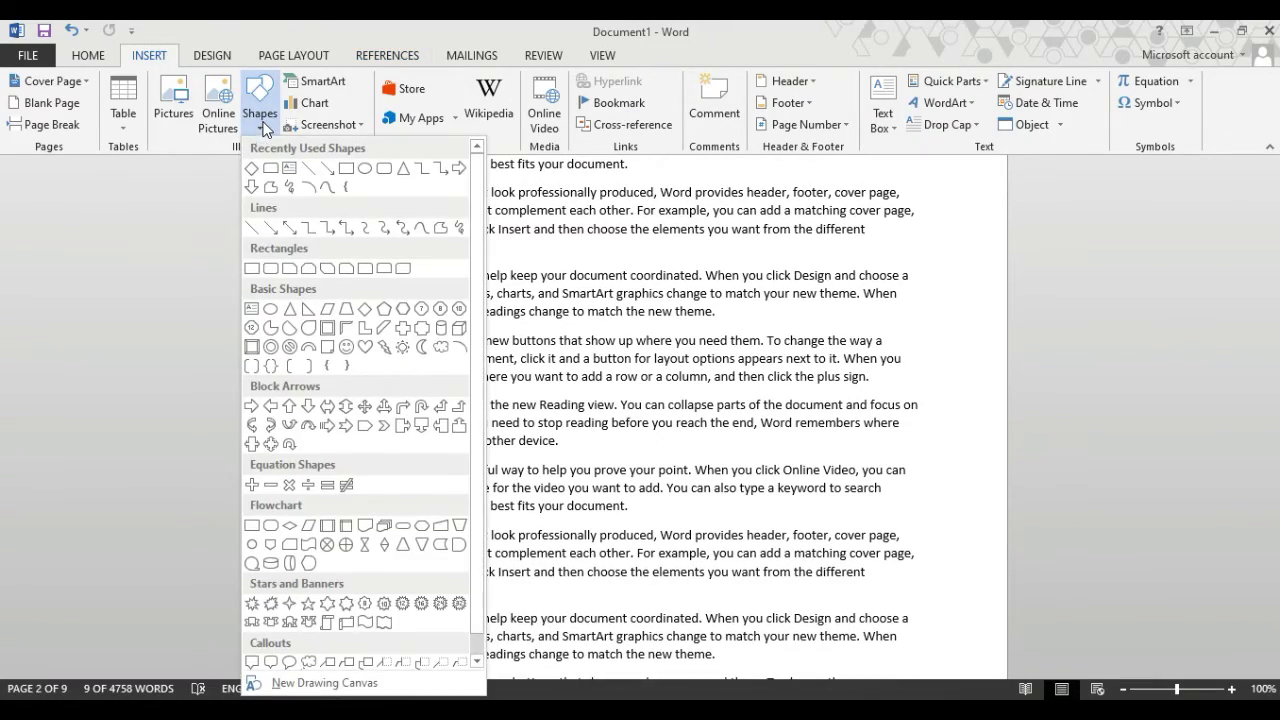
left_click(307, 310)
left_click_drag(481, 243, 784, 508)
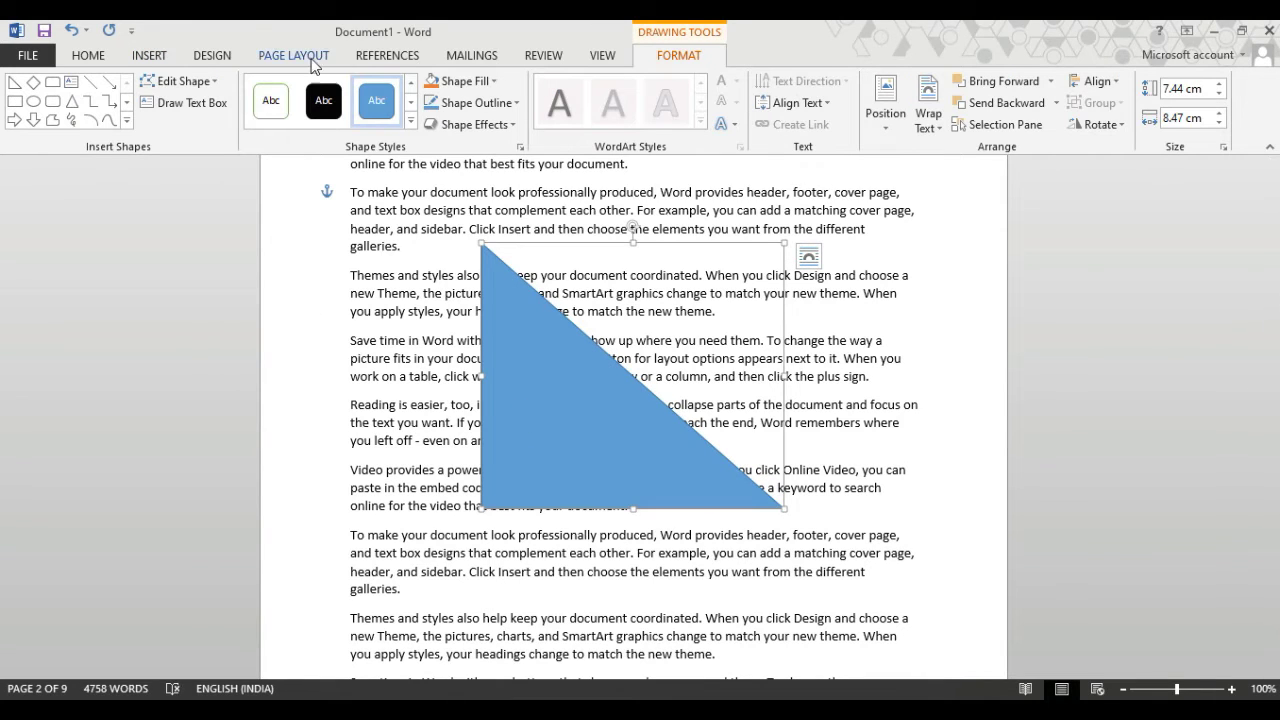
Add a 'Figure 2' caption directly beneath the triangle
left_click(385, 55)
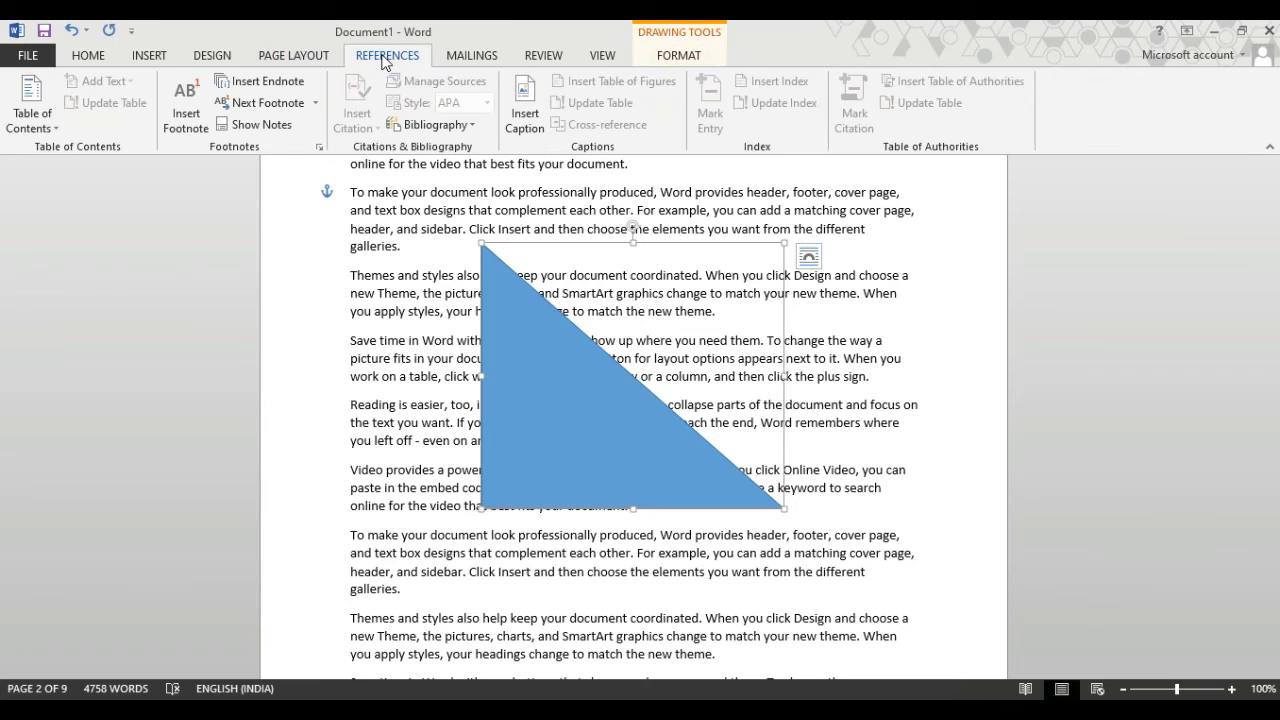
left_click(538, 116)
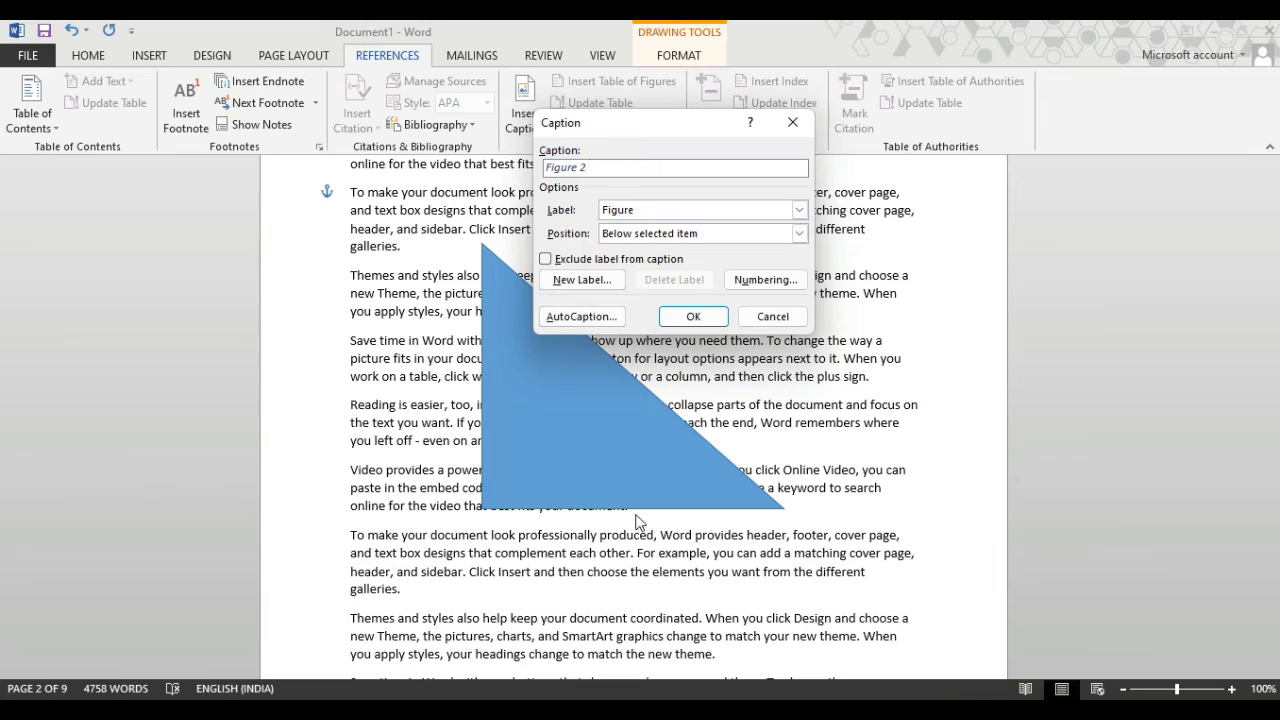
left_click(693, 316)
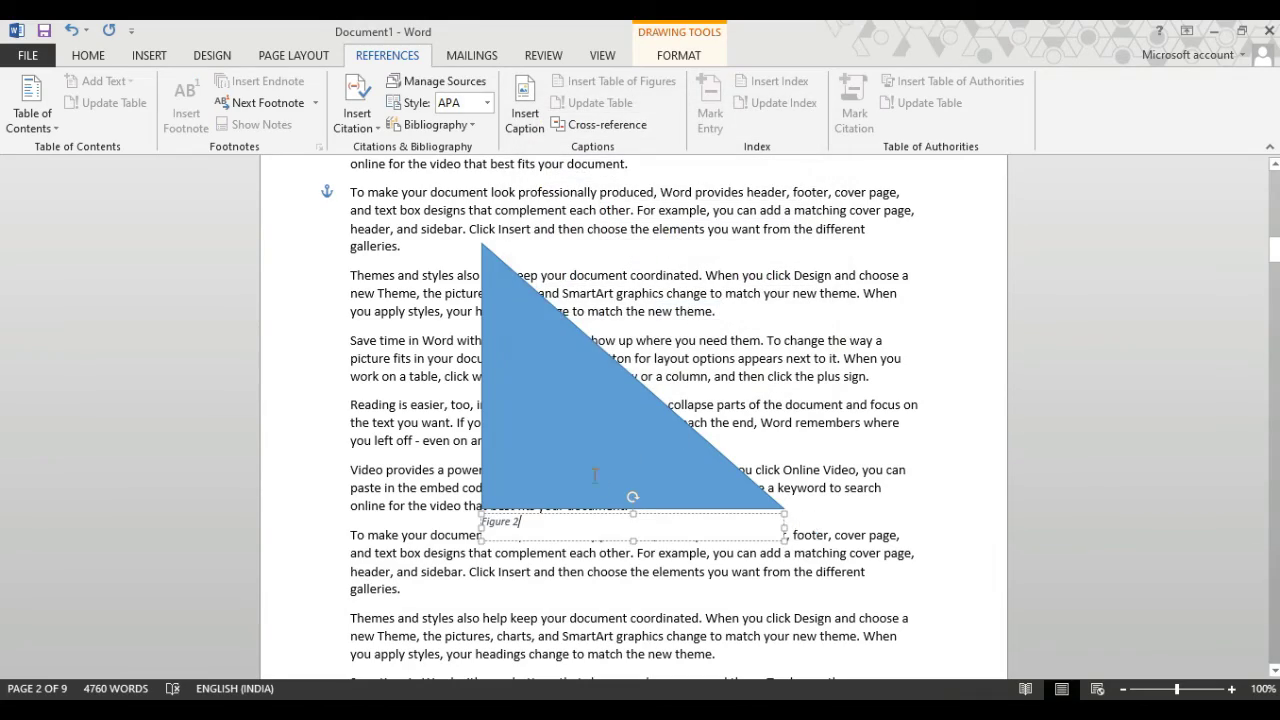
scroll(640, 420, "down", 5)
Update the entire table of figures so it lists Figures 1–4 on pages 1, 2, 3 and 4
scroll(587, 480, "down", 5)
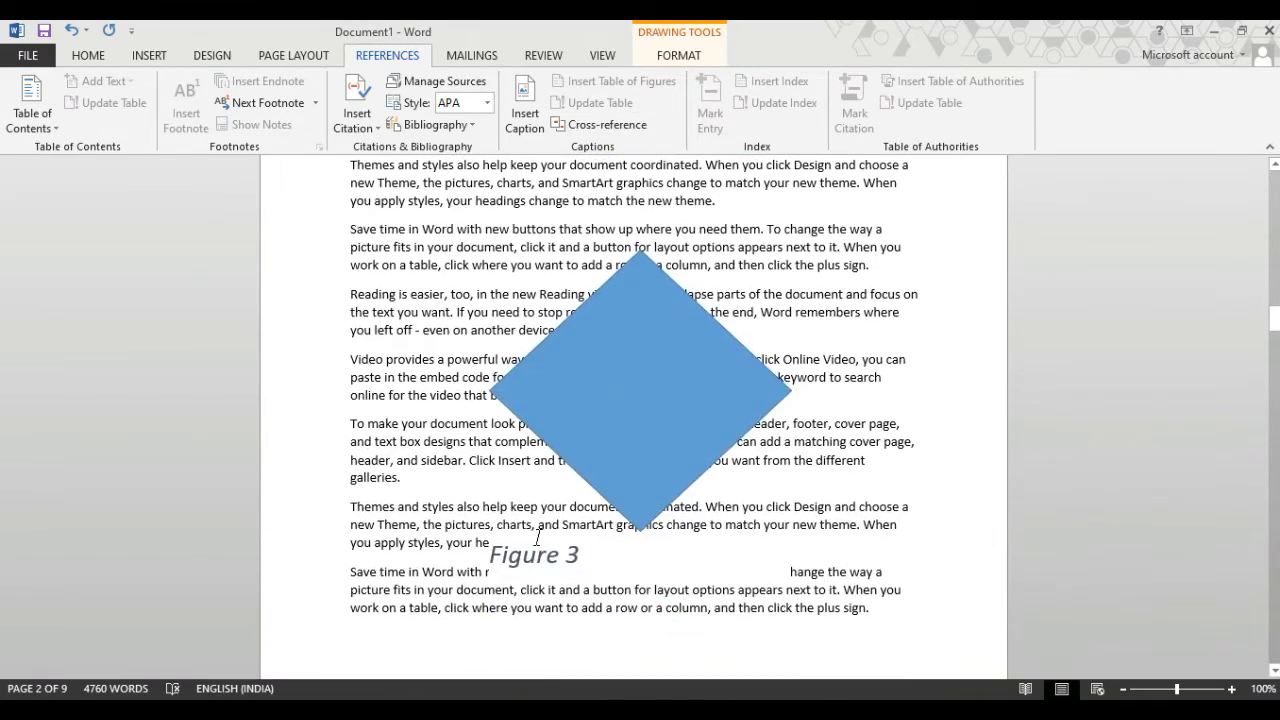
mouse_move(1274, 318)
left_mouse_down()
mouse_move(1275, 395)
mouse_move(1189, 178)
left_mouse_up()
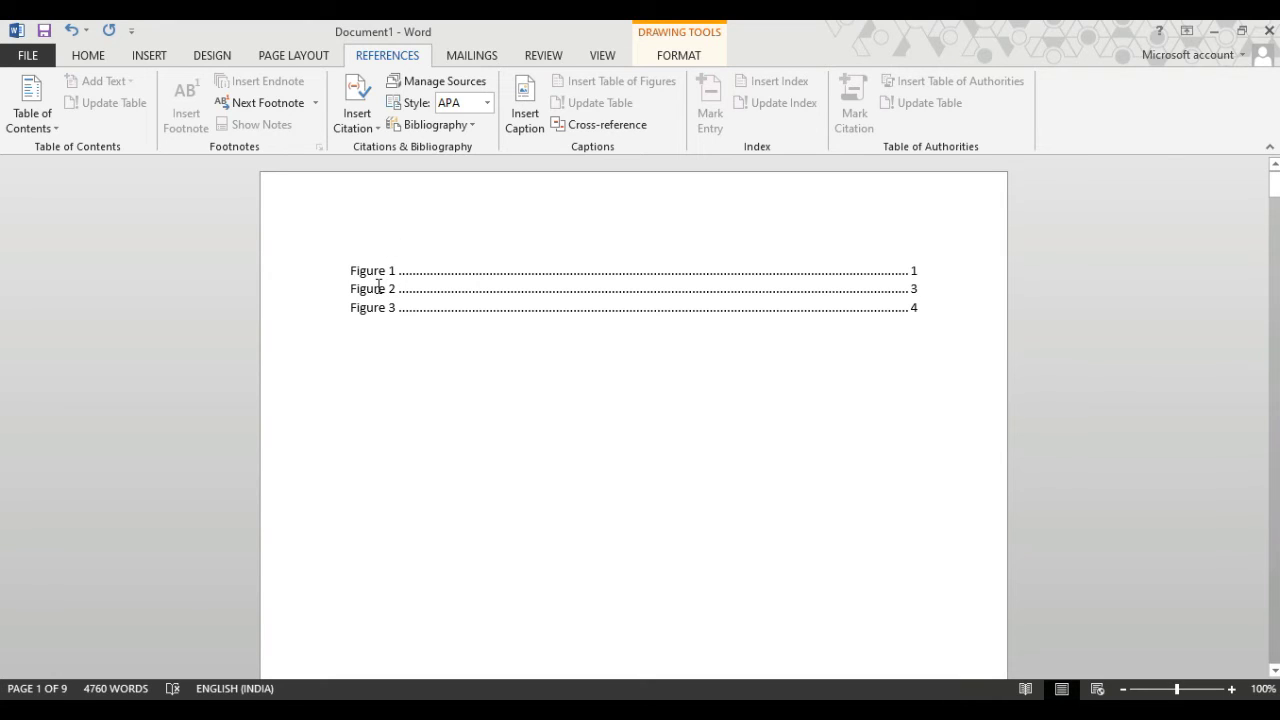
left_click(379, 287)
double_click(379, 287)
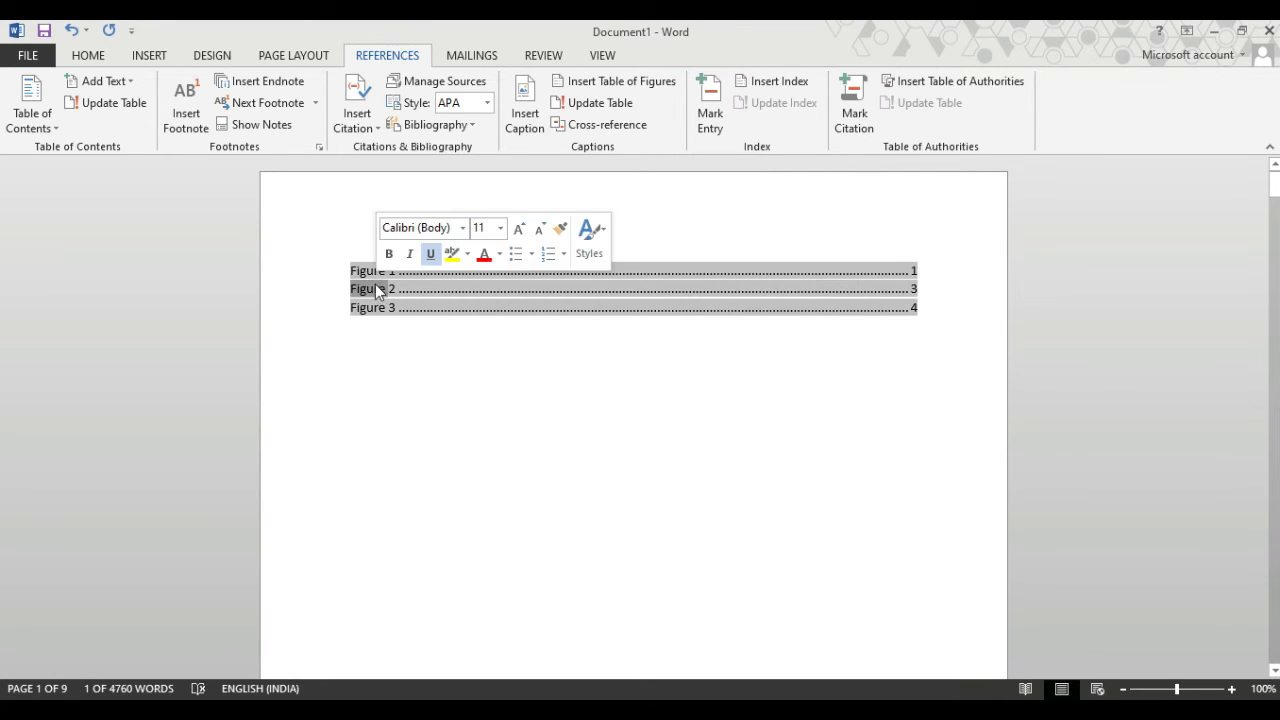
left_click(369, 288)
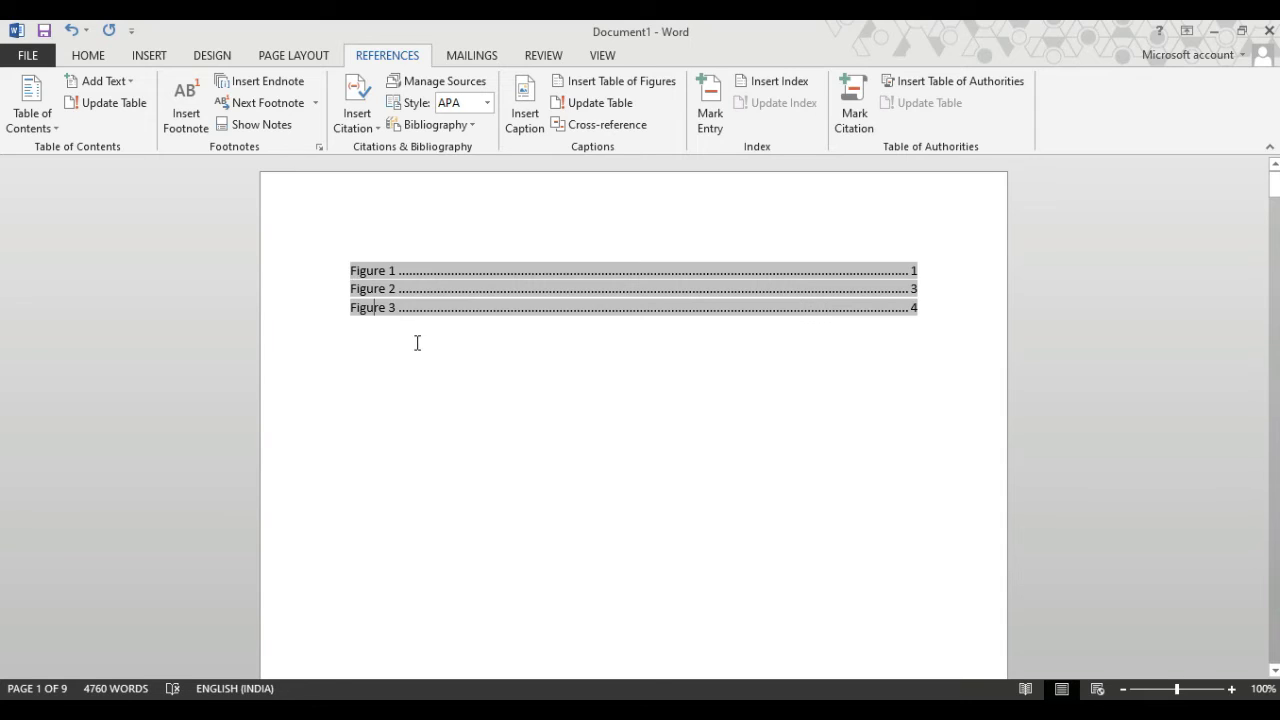
left_click(584, 104)
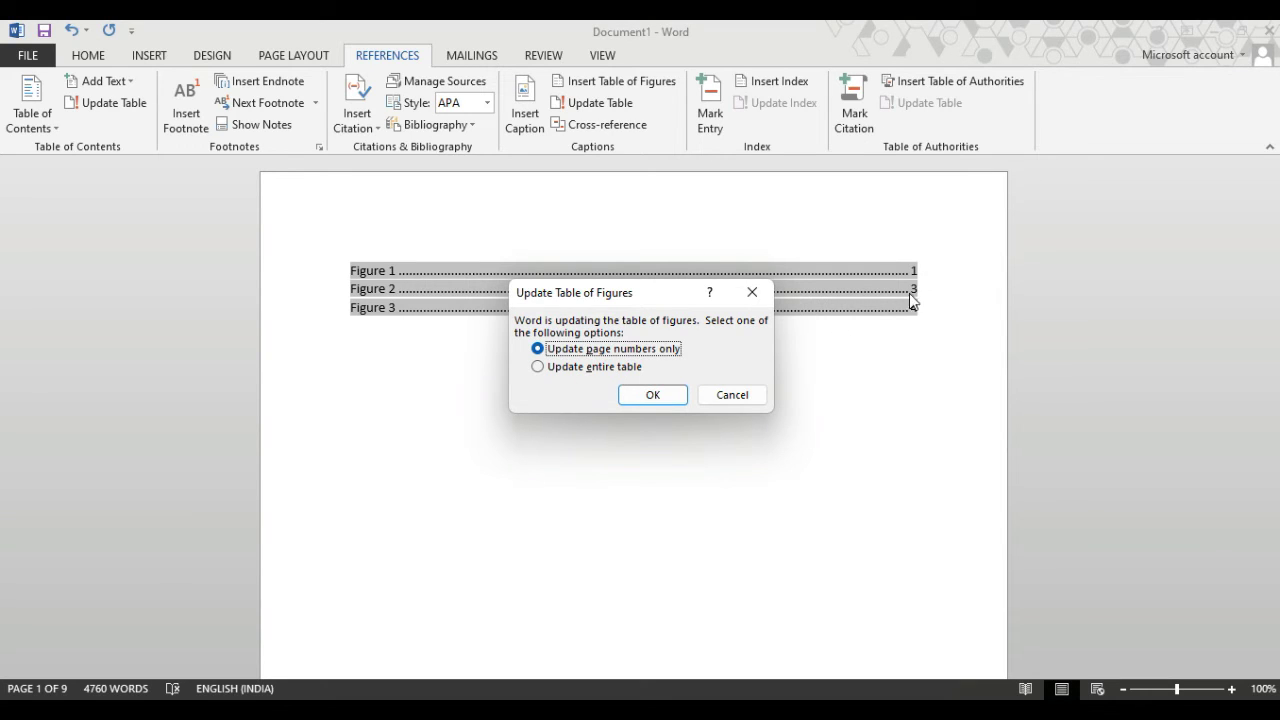
left_click(540, 366)
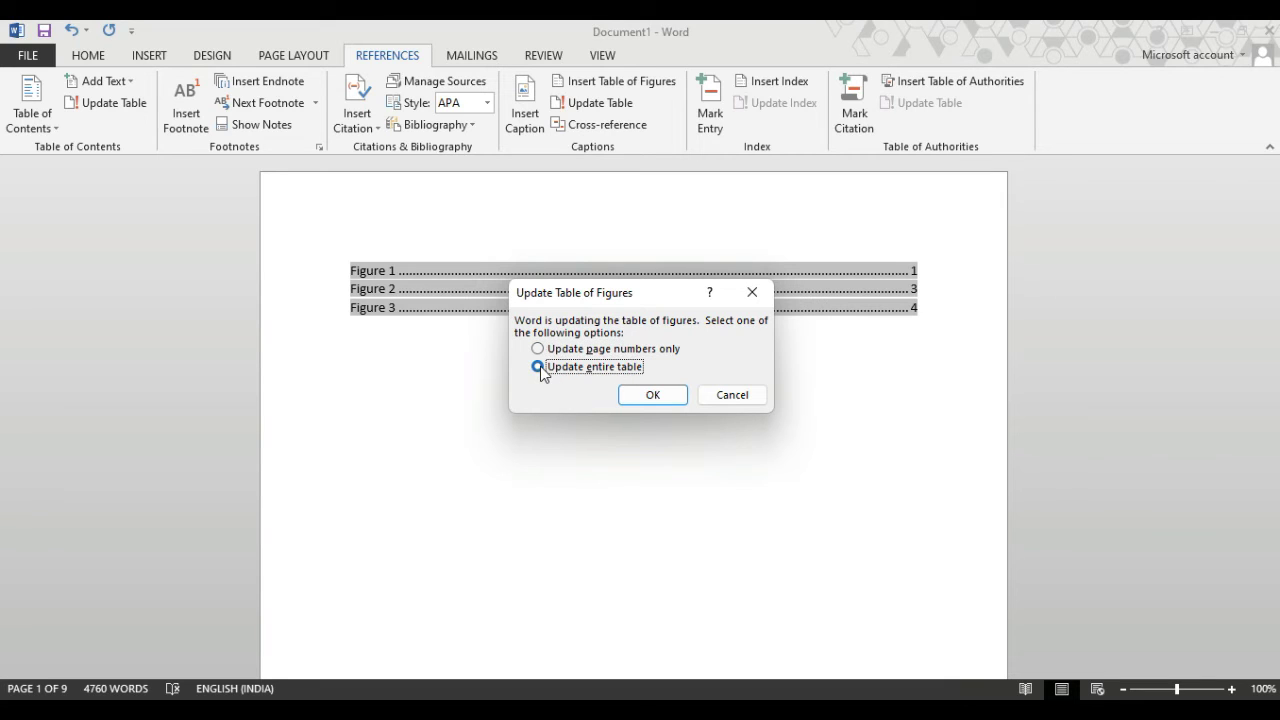
left_click(667, 397)
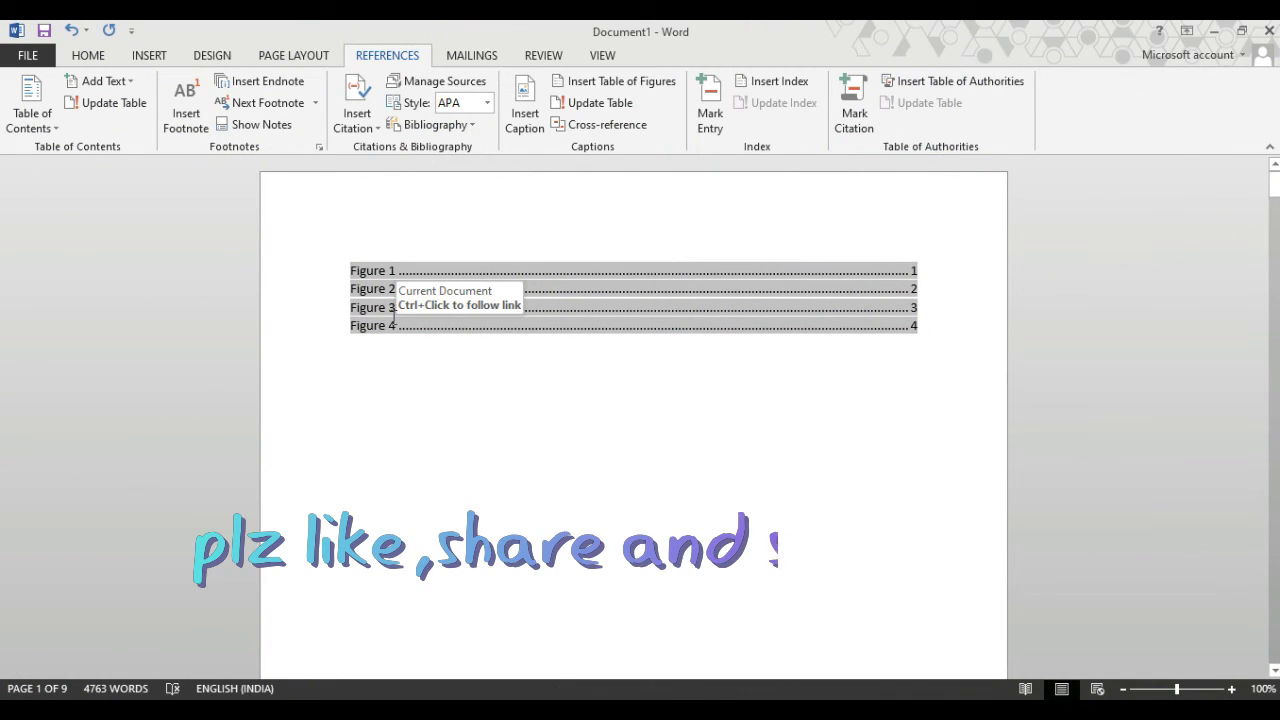
Follow the Figure 3 entry to its caption, then bring up the Caption dialog proposing 'Figure 1'
left_click(409, 379)
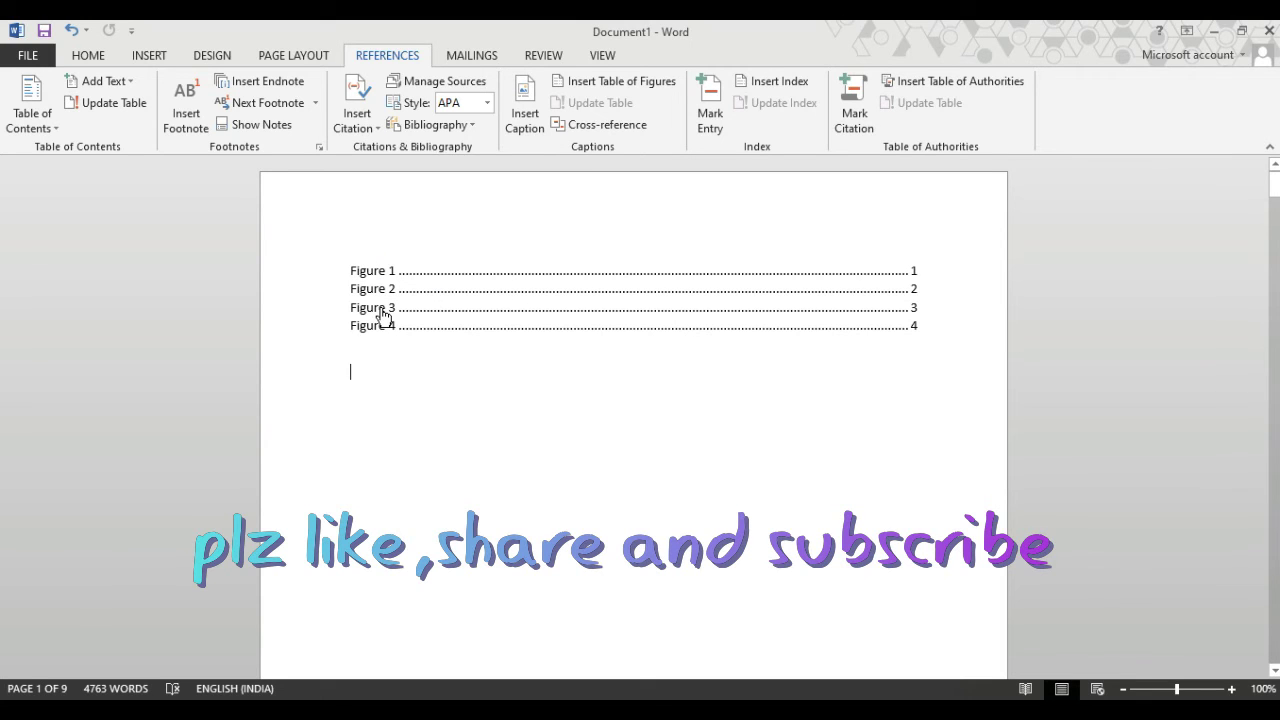
left_click(383, 316, "ctrl")
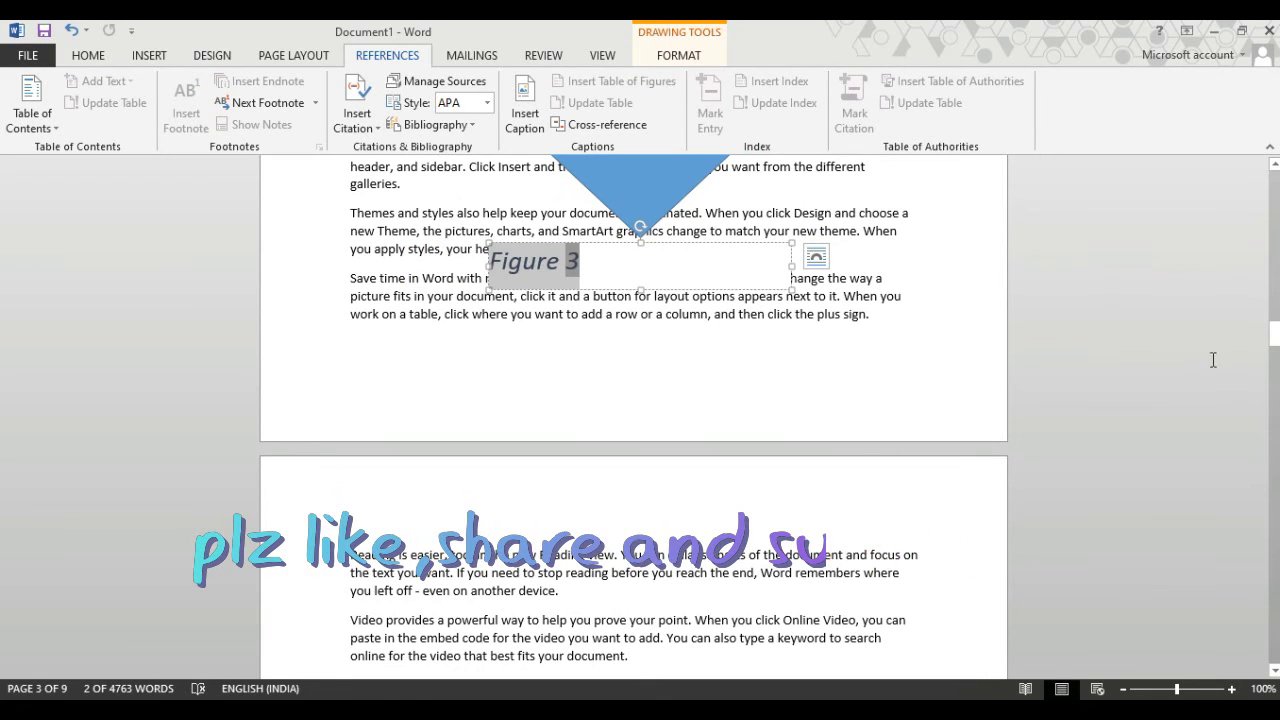
left_click_drag(1274, 334, 1274, 183)
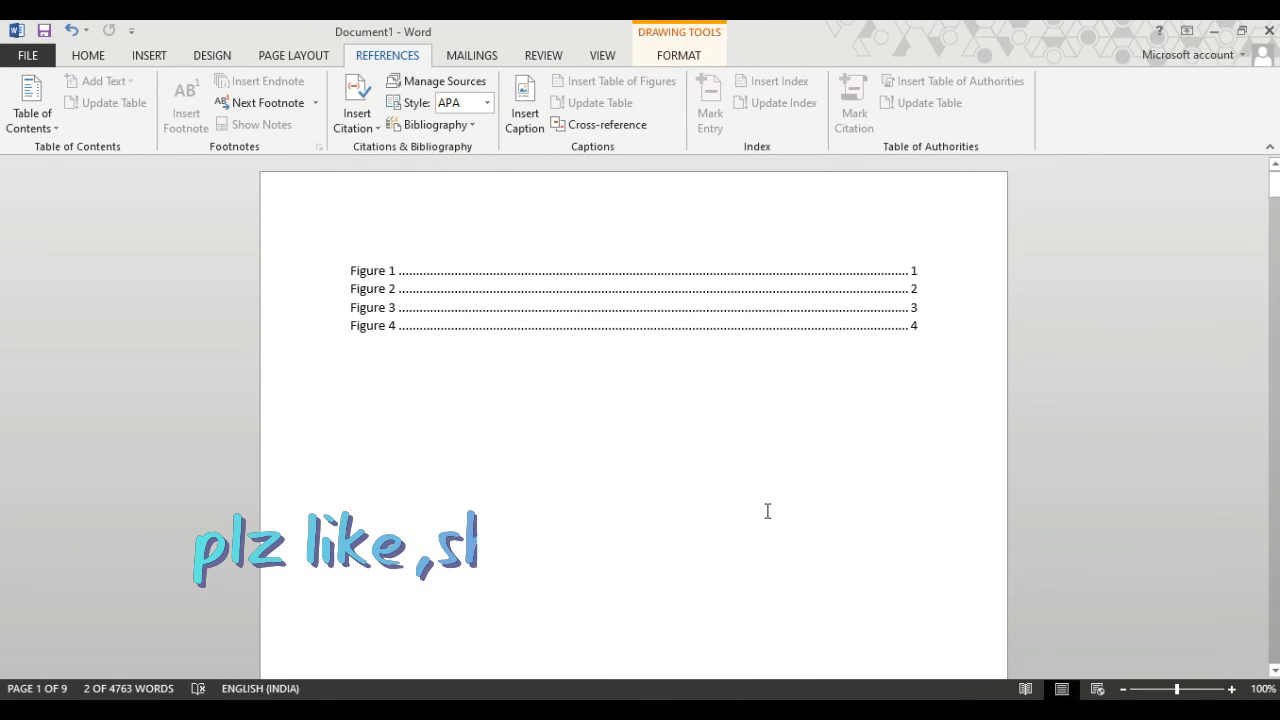
left_click(767, 511)
left_click(527, 130)
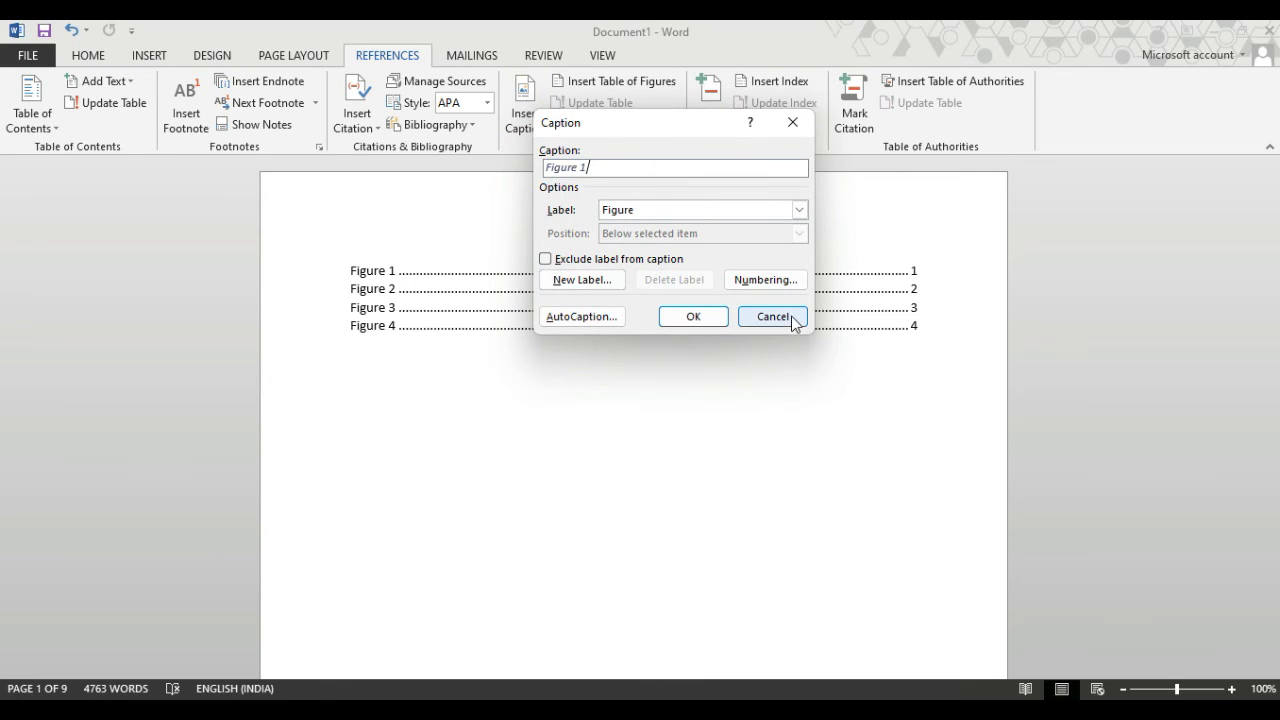
Cancel the Caption dialog twice without inserting any caption, keeping the Figures 1–4 table
left_click(771, 317)
left_click(536, 125)
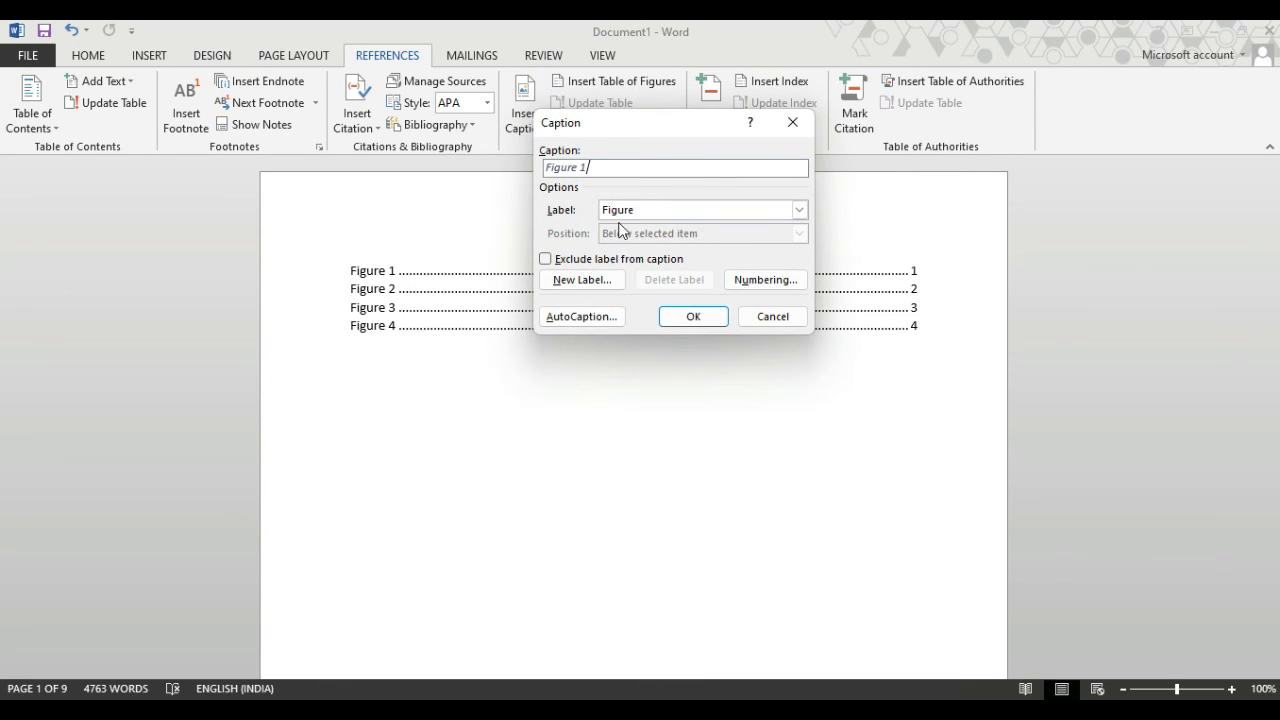
left_click(775, 315)
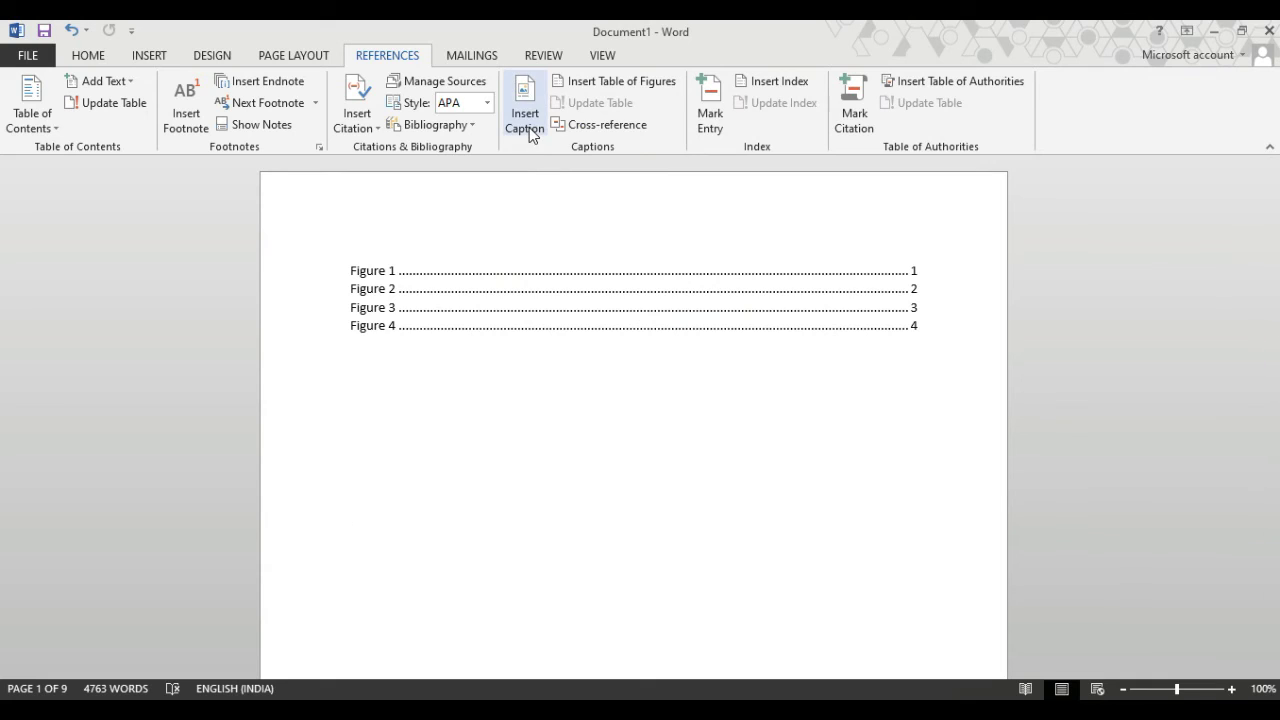